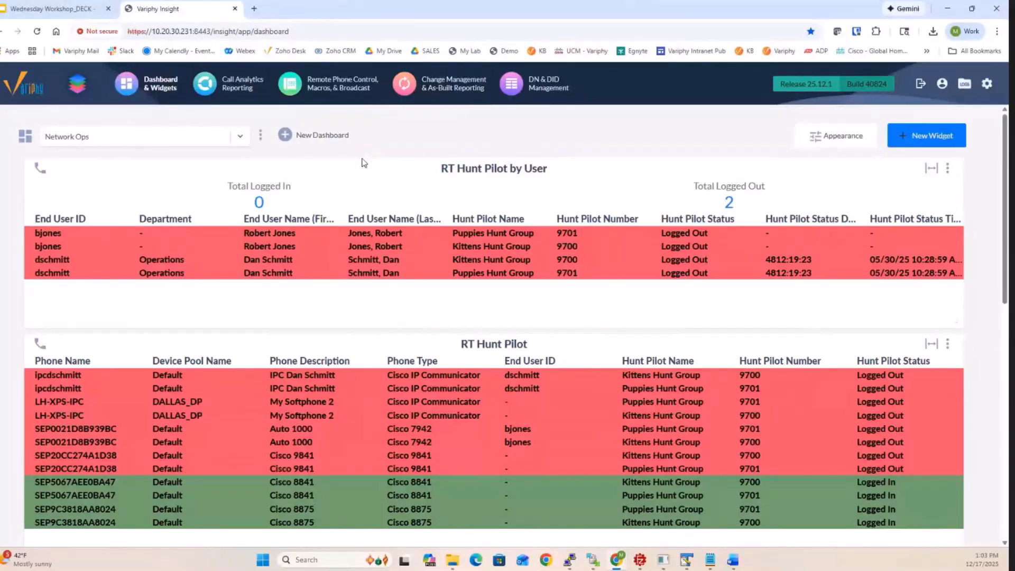
# - Start a new Call Analytics widget for the U.S. HQ Cluster using the Real-Time Phone Registration type
pyautogui.click(903, 136)
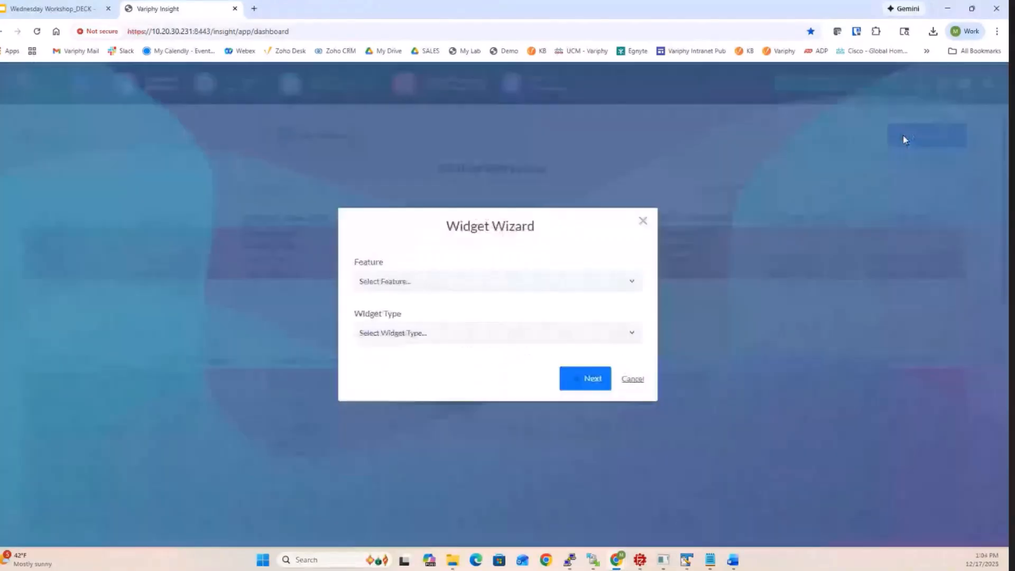
pyautogui.click(601, 285)
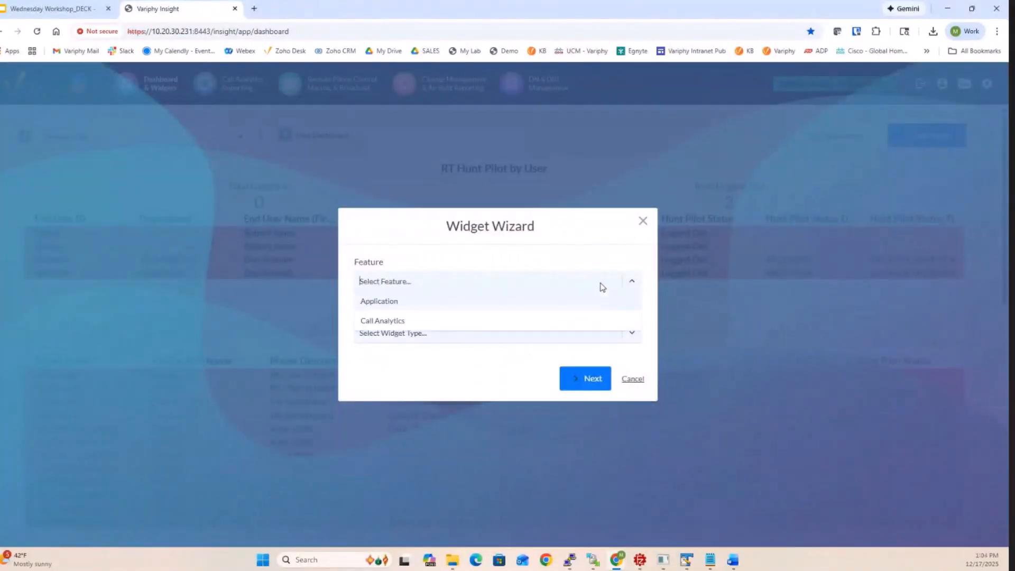
pyautogui.click(455, 321)
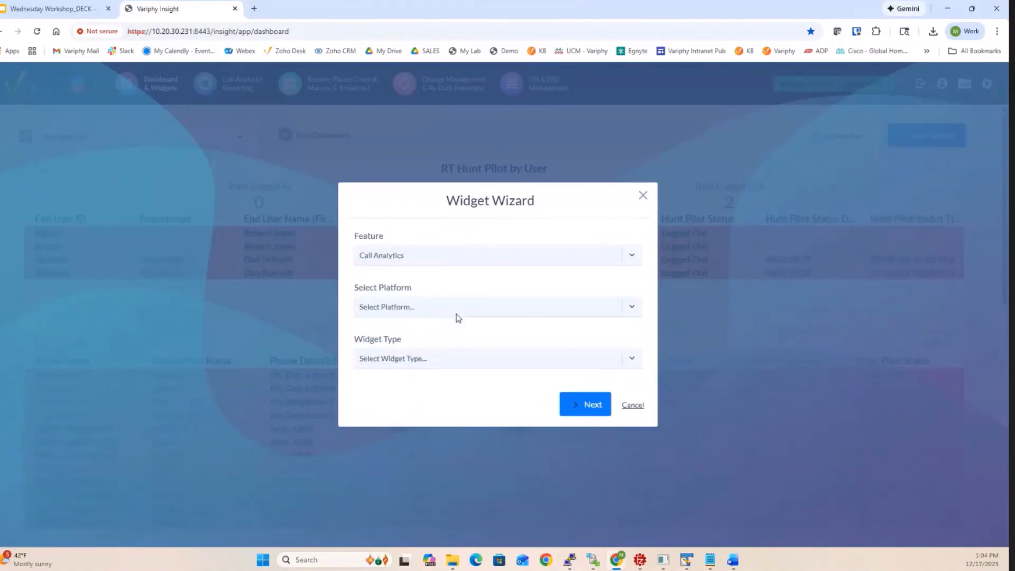
pyautogui.click(459, 307)
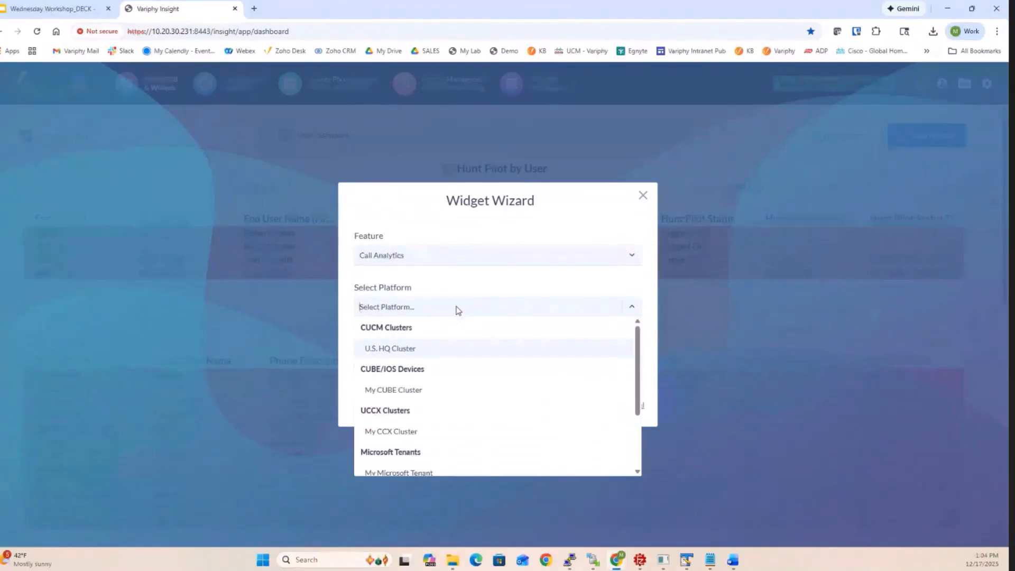
pyautogui.click(436, 341)
pyautogui.click(443, 359)
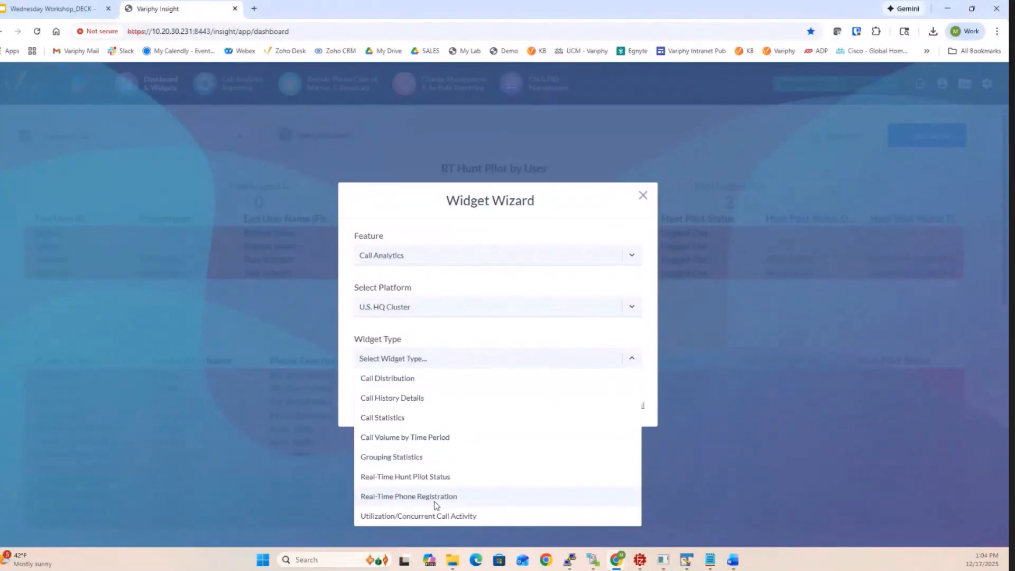
pyautogui.click(454, 496)
pyautogui.click(589, 405)
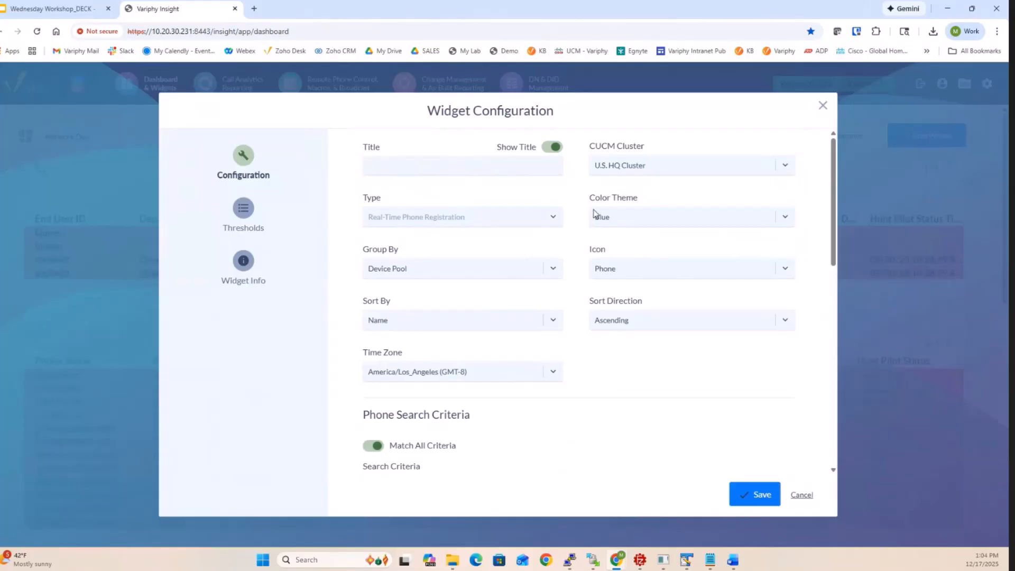
# - Examine the widget's sorting and phone search criteria settings, including the selectable device pools and criteria types
pyautogui.moveTo(368, 307); pyautogui.dragTo(531, 314)
pyautogui.scroll(-3, 592, 331)
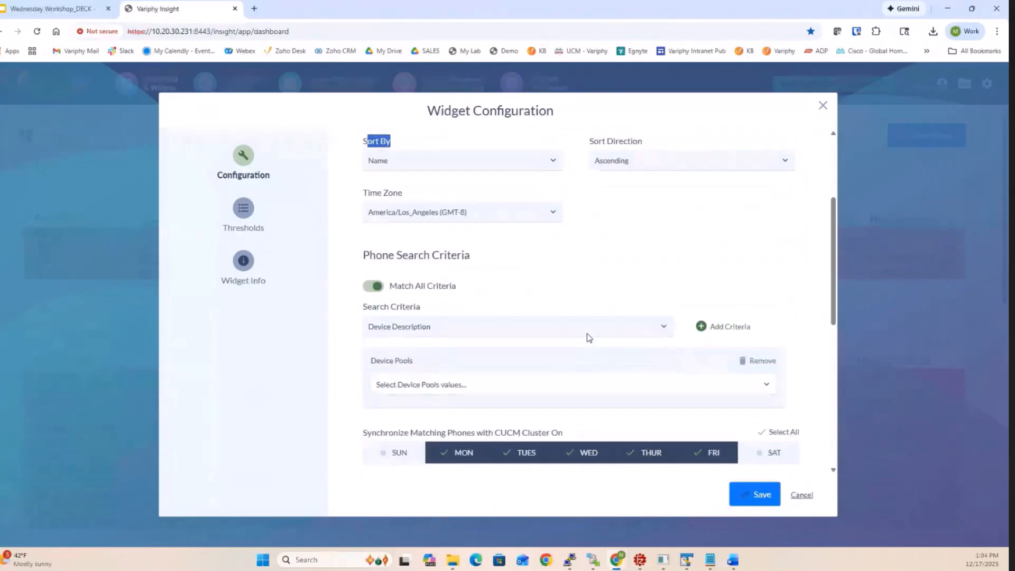
pyautogui.scroll(-1, 589, 337)
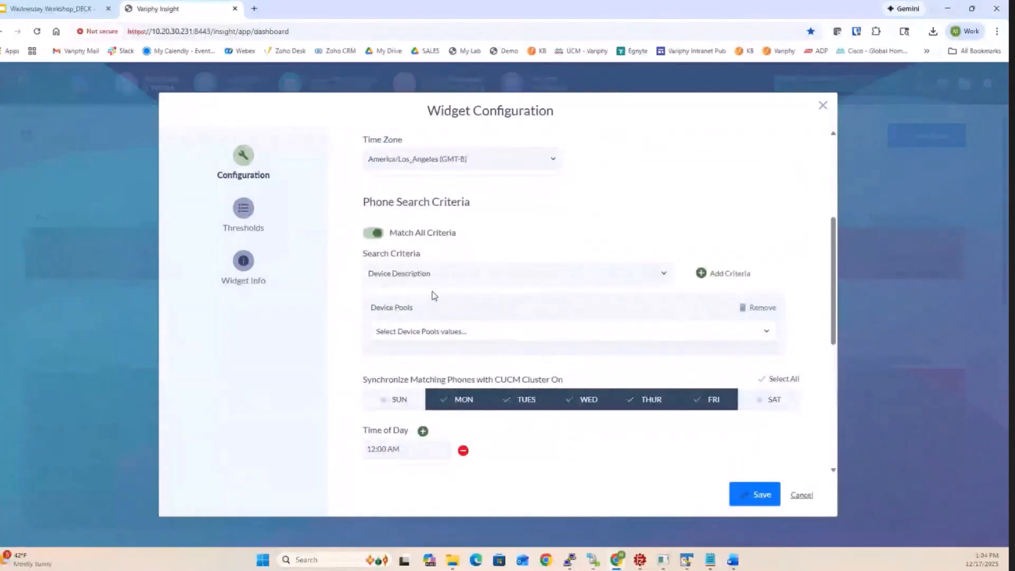
pyautogui.moveTo(364, 256); pyautogui.dragTo(445, 256)
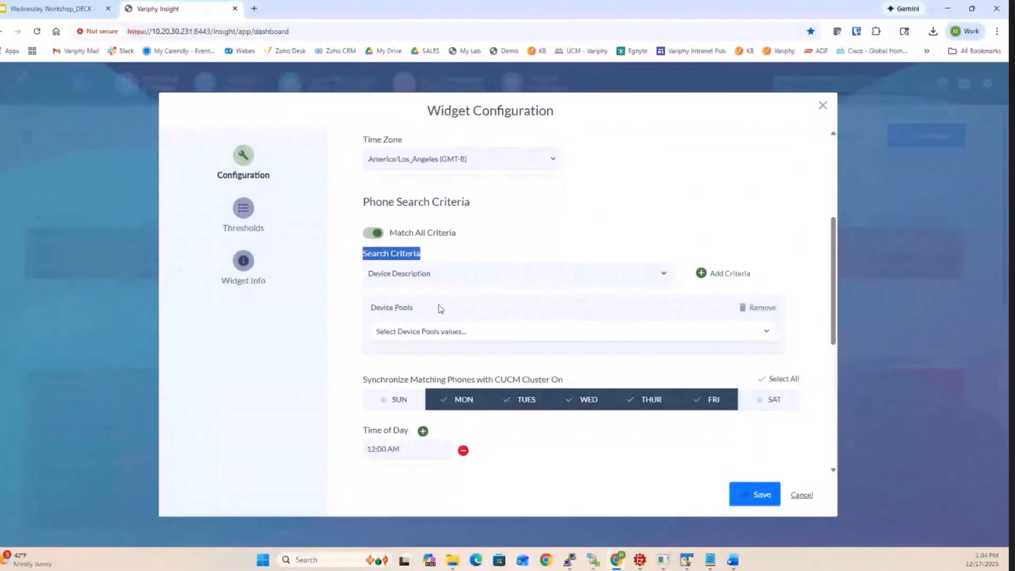
pyautogui.click(463, 334)
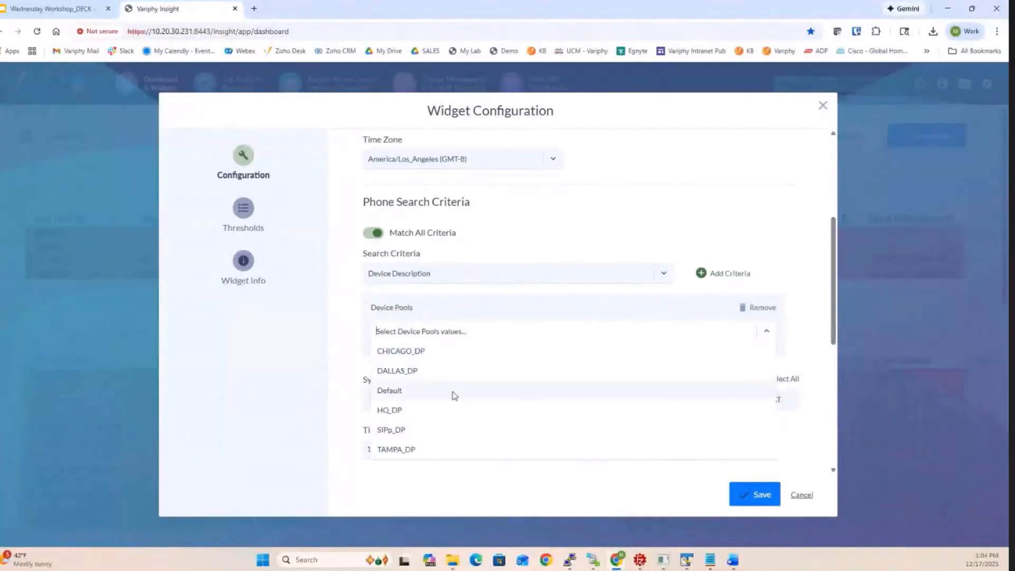
pyautogui.click(474, 285)
pyautogui.click(519, 274)
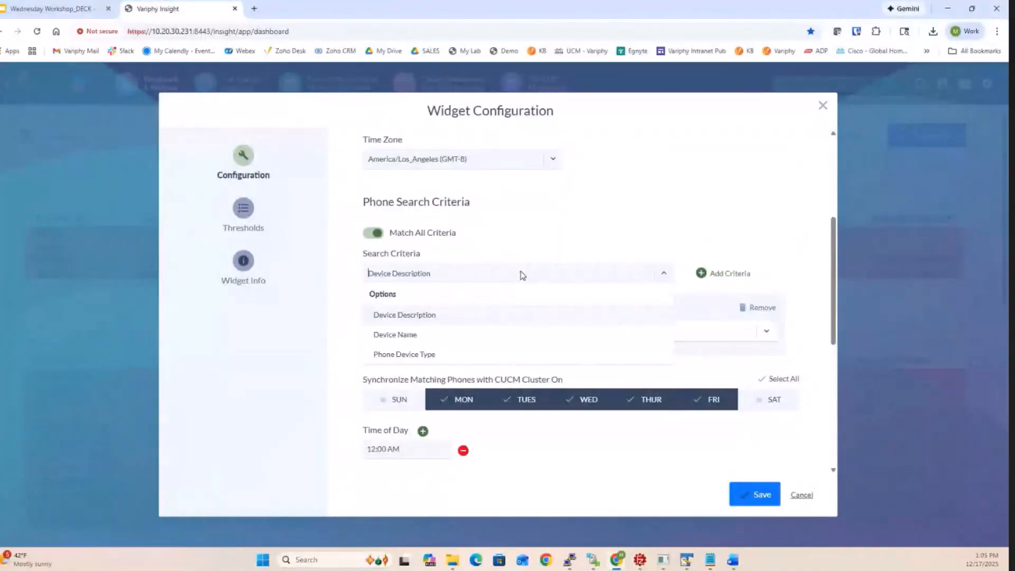
pyautogui.click(538, 218)
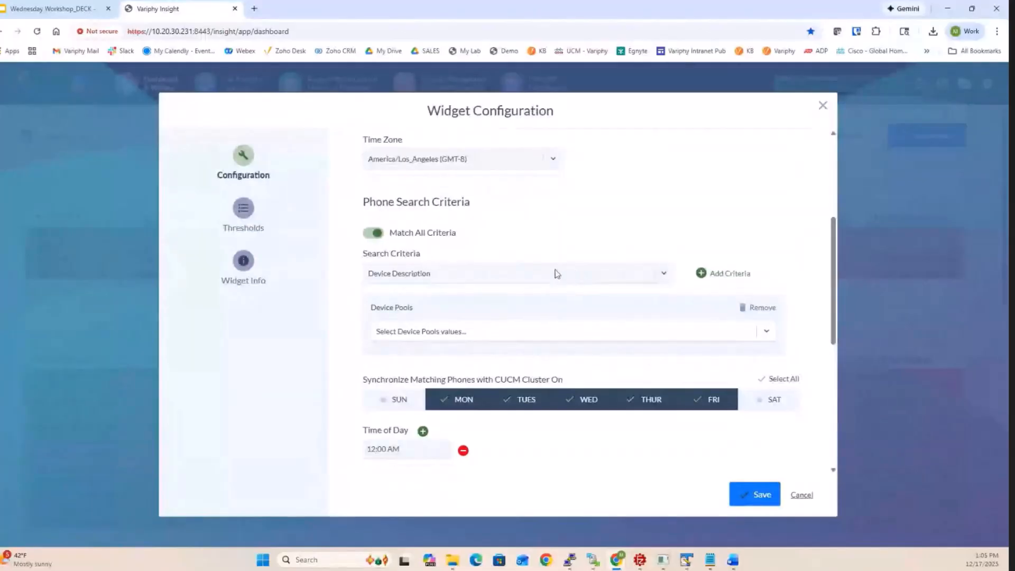
# - Examine the widget's synchronization schedule and the detail columns available in its output settings
pyautogui.scroll(-1, 395, 354)
pyautogui.scroll(-2, 395, 358)
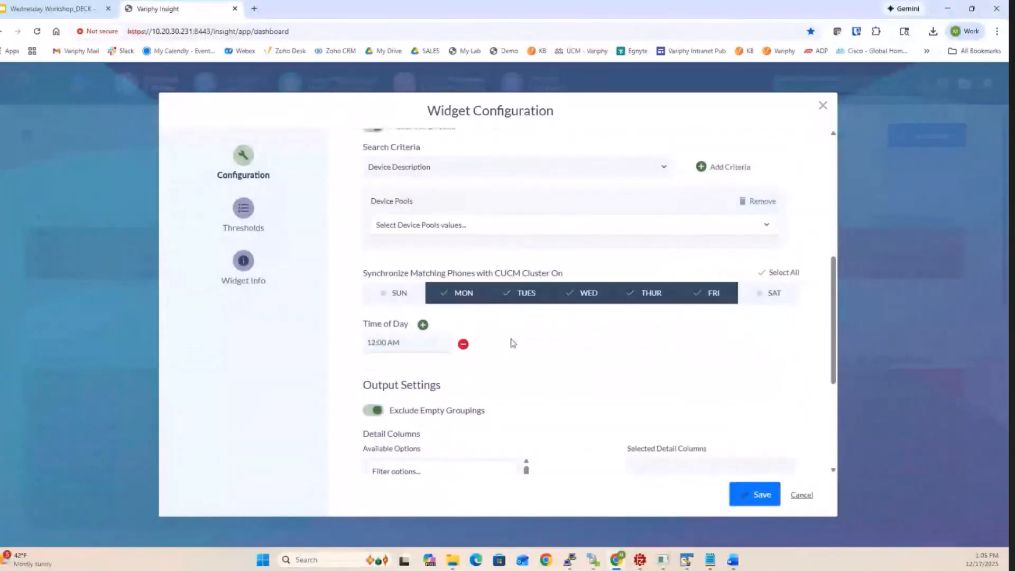
pyautogui.scroll(-1, 512, 341)
pyautogui.scroll(-2, 527, 336)
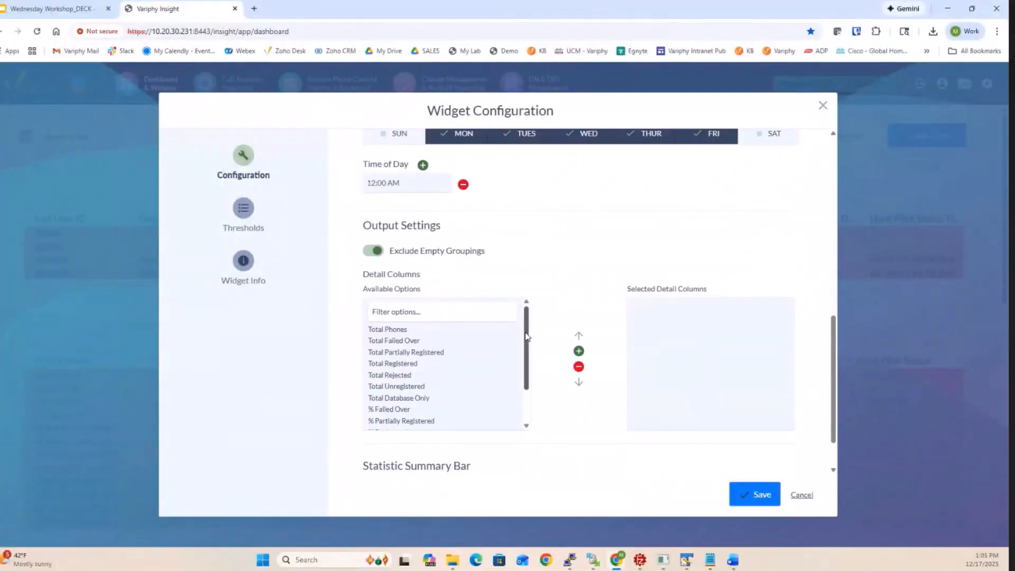
pyautogui.click(389, 329)
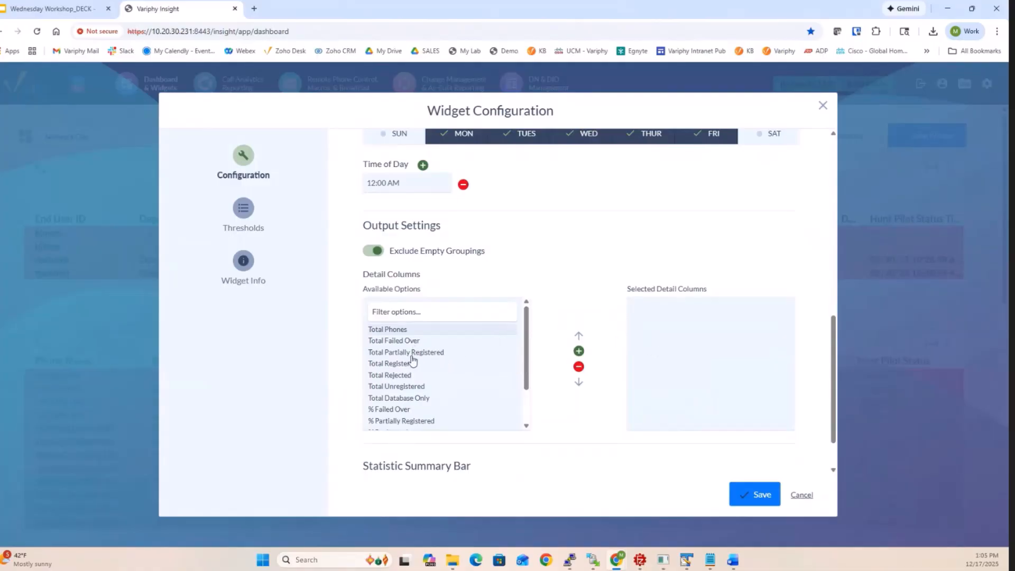
pyautogui.scroll(-2, 414, 384)
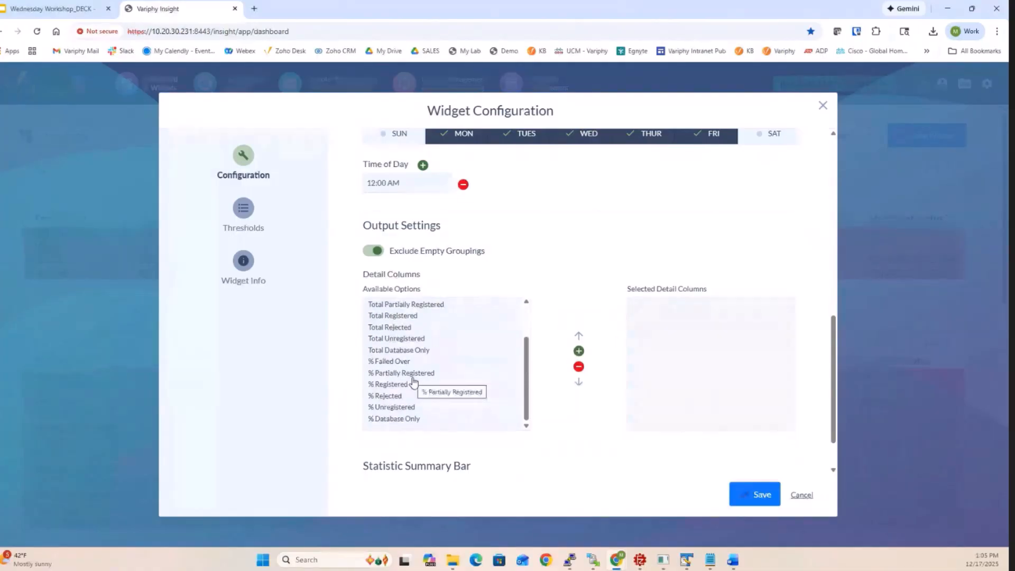
pyautogui.scroll(2, 414, 381)
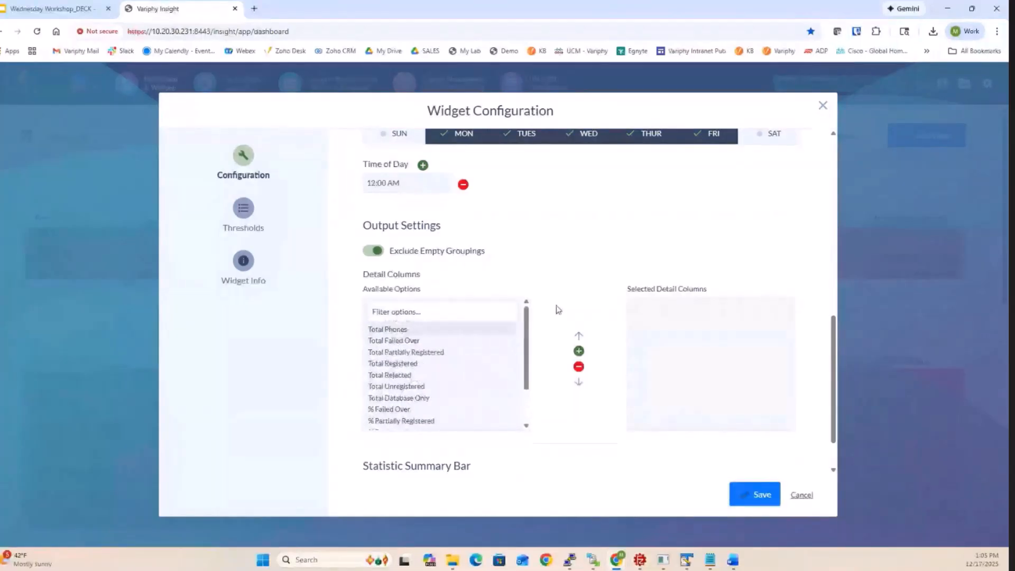
# - Turn on the statistic summary bar, review its available statistic types, and cancel the widget configuration
pyautogui.scroll(-1, 557, 309)
pyautogui.click(391, 436)
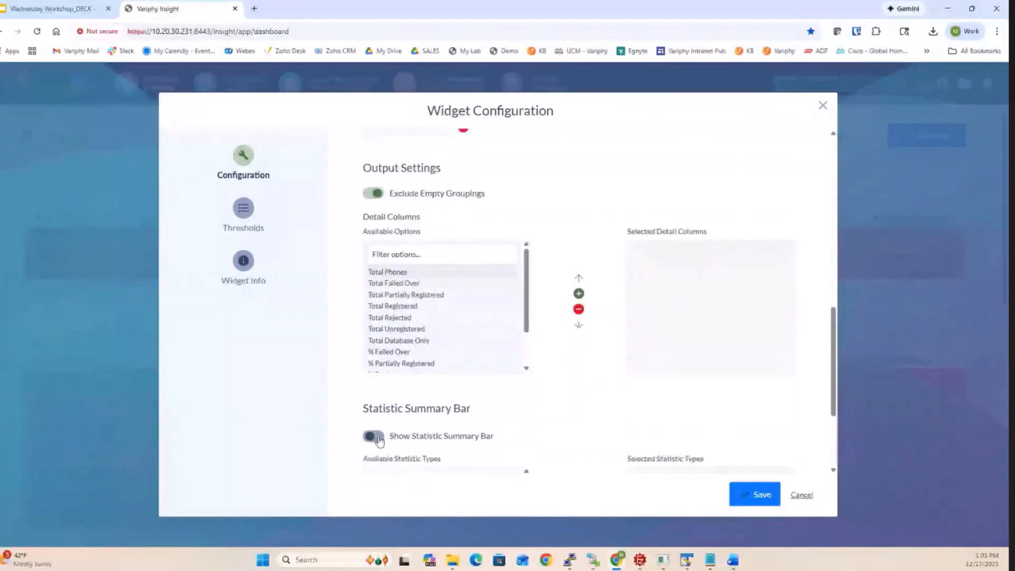
pyautogui.scroll(-3, 536, 415)
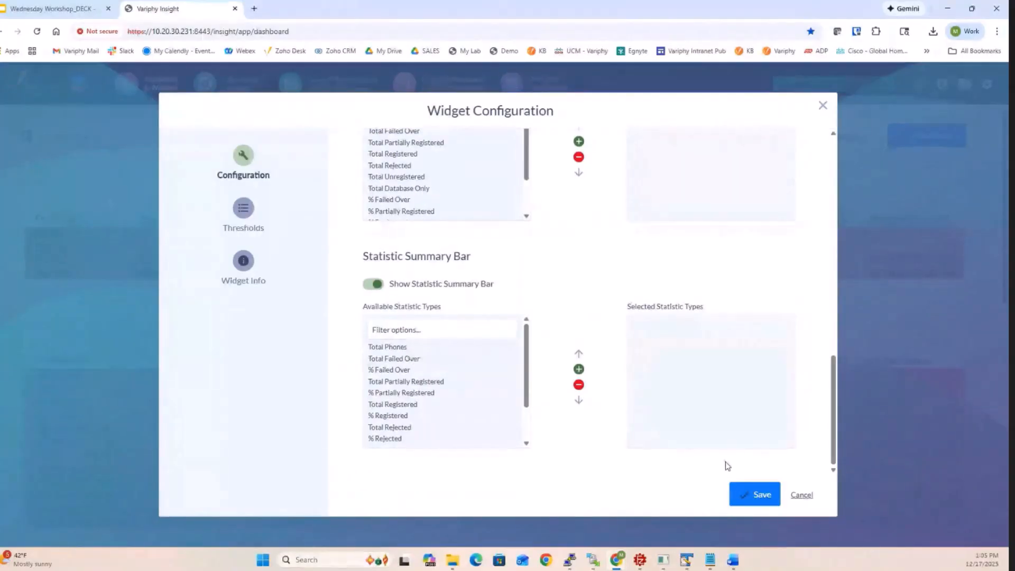
pyautogui.click(799, 494)
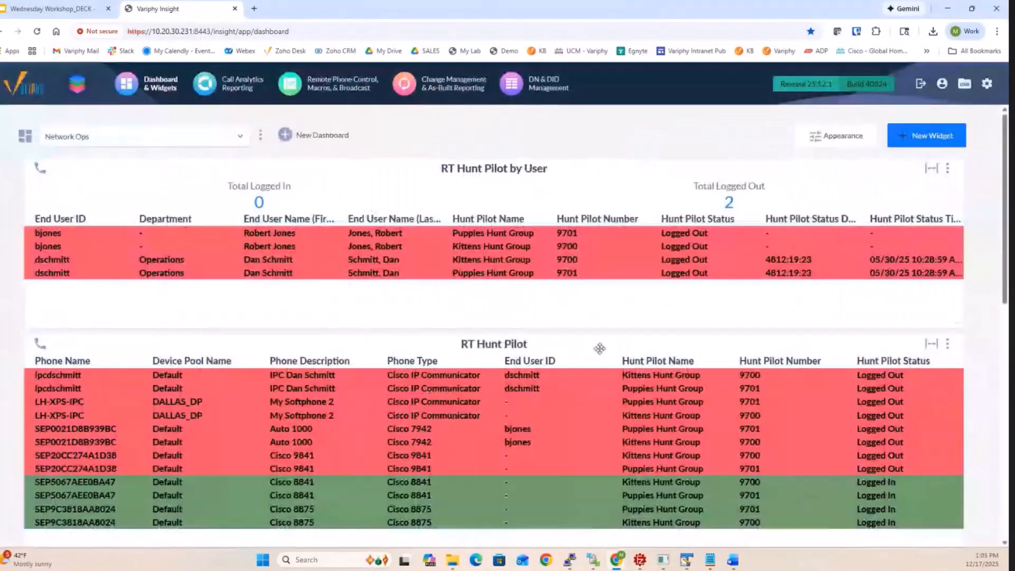
# - Move the CUCM - US HQ Phone Registrations widget to the top of the Network Ops dashboard
pyautogui.scroll(-8, 600, 346)
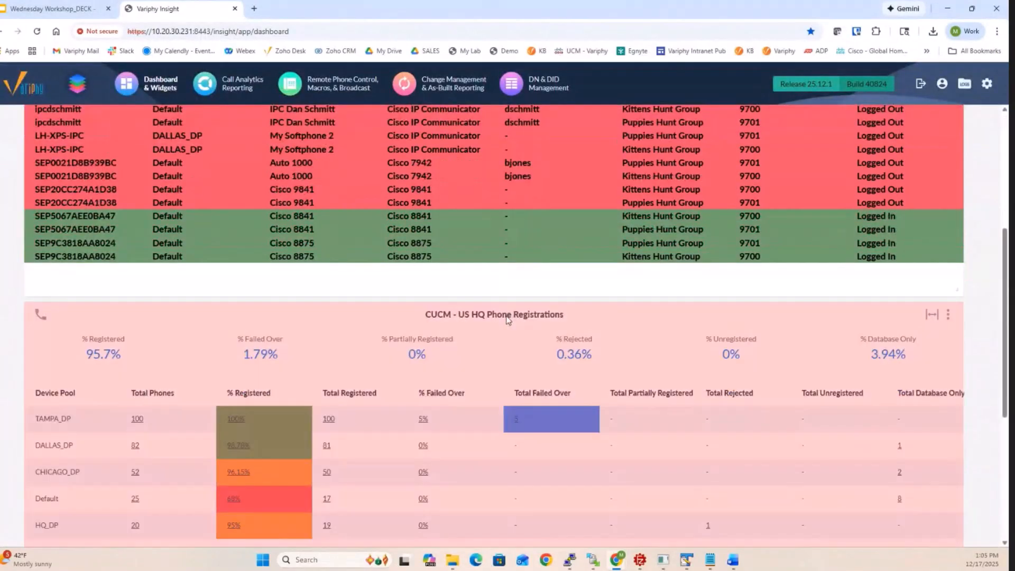
pyautogui.moveTo(509, 321); pyautogui.dragTo(506, 193)
pyautogui.scroll(5, 506, 193)
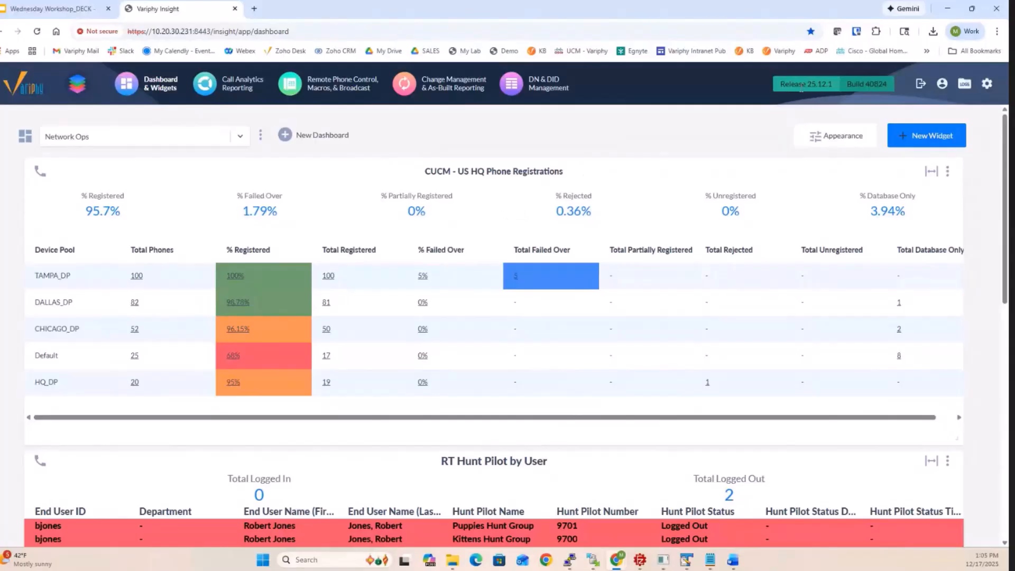
# - Open the registration details for the total phones in the CHICAGO_DP device pool
pyautogui.moveTo(804, 85); pyautogui.dragTo(832, 84)
pyautogui.moveTo(35, 328); pyautogui.dragTo(70, 327)
pyautogui.click(73, 324)
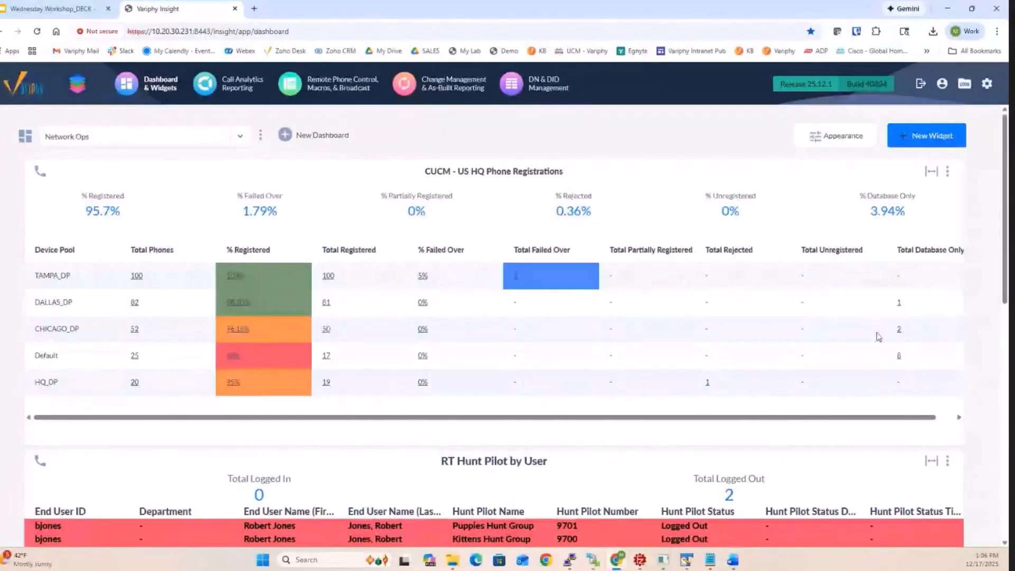
pyautogui.click(134, 331)
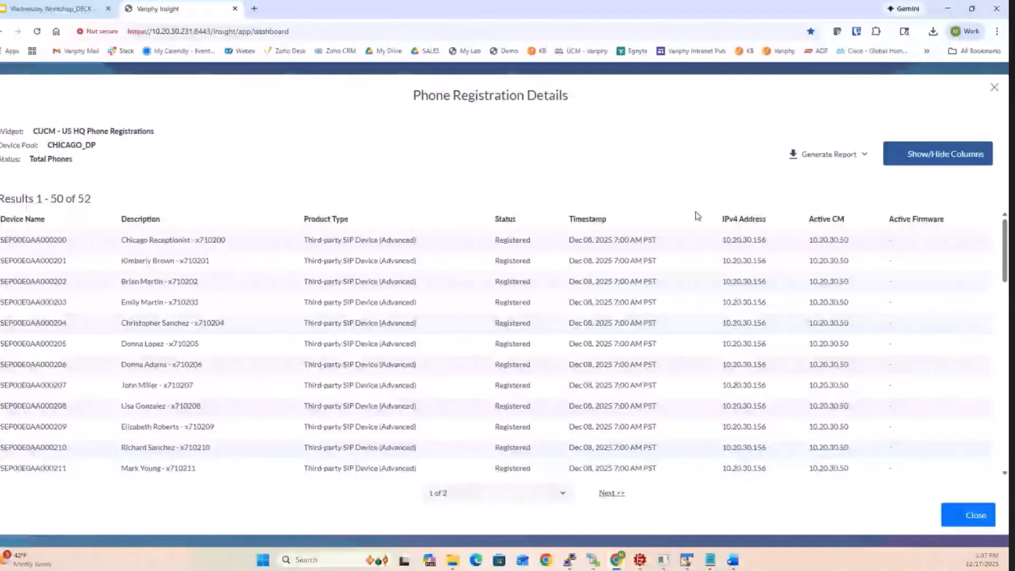
# - Add Last Registered to the columns shown in the phone registration details and save the column selection
pyautogui.click(923, 157)
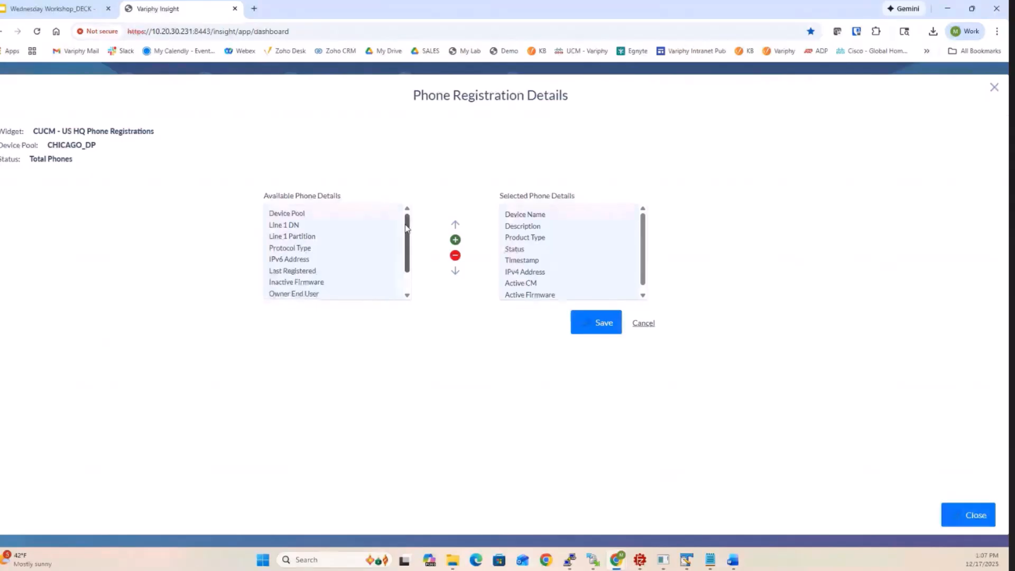
pyautogui.moveTo(405, 224); pyautogui.dragTo(405, 242)
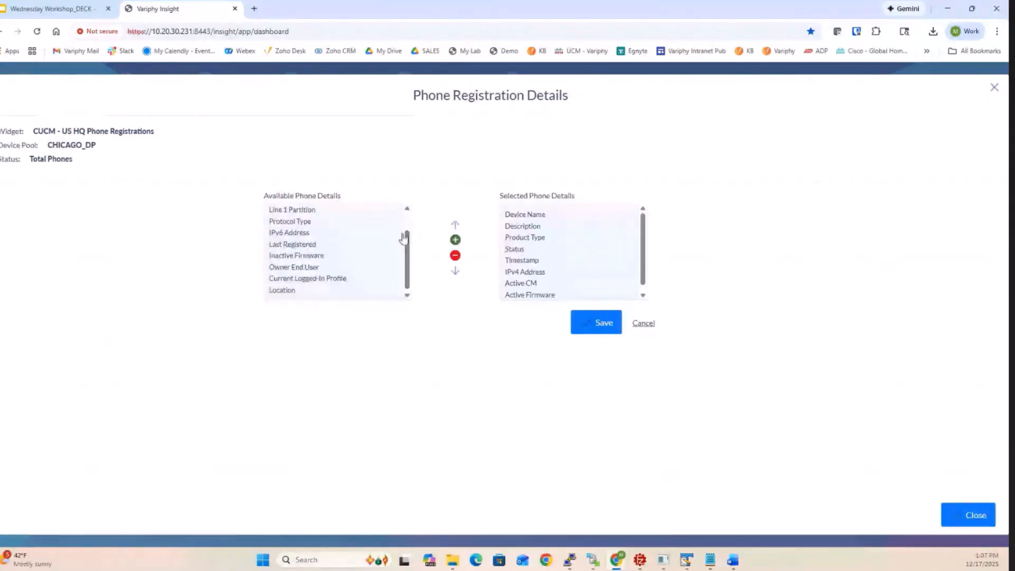
pyautogui.doubleClick(294, 245)
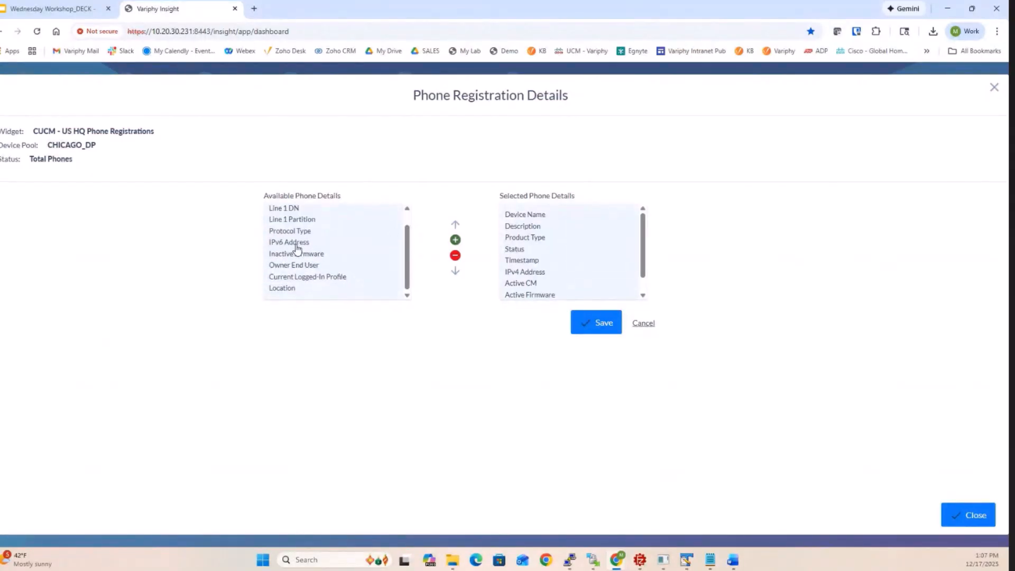
pyautogui.click(584, 321)
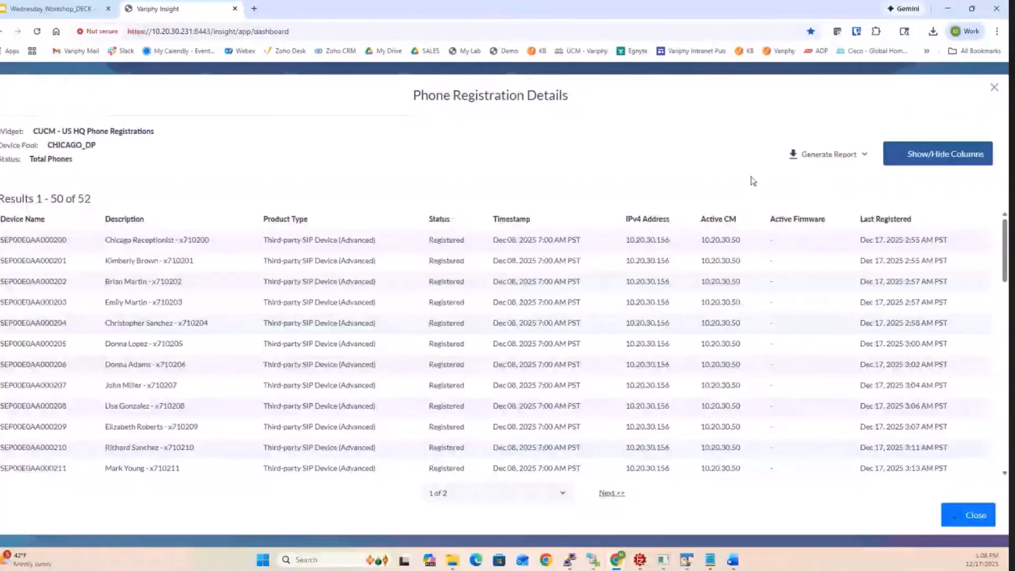
# - Generate a PDF report of the CHICAGO_DP phone registration details and close the tools pane beside the opened document
pyautogui.click(820, 156)
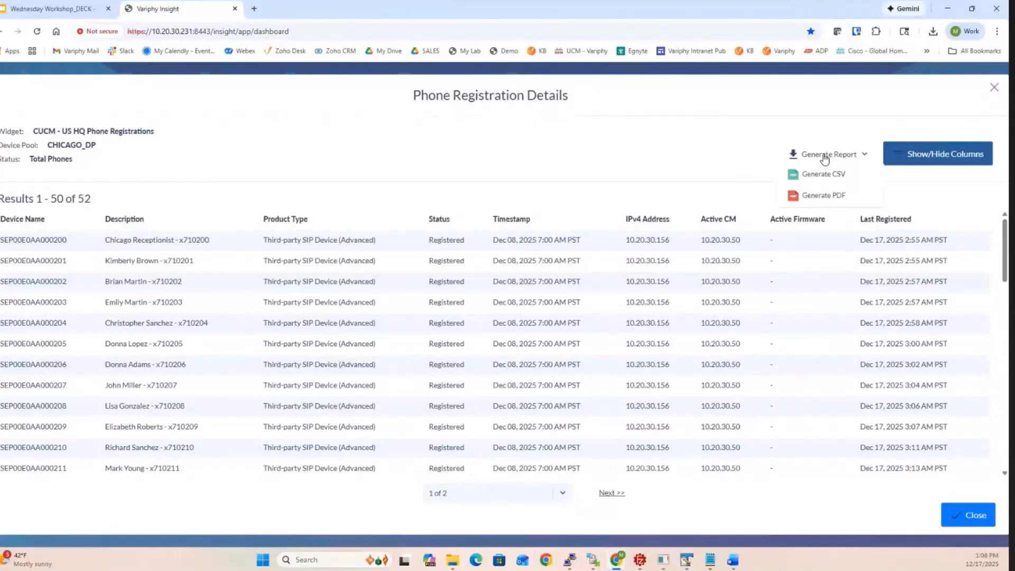
pyautogui.click(823, 196)
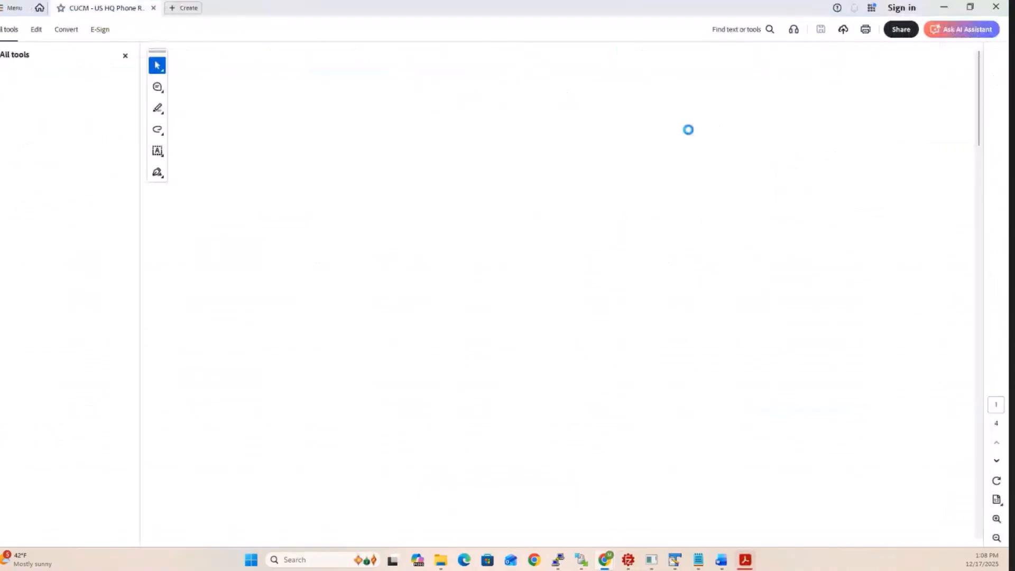
pyautogui.click(126, 55)
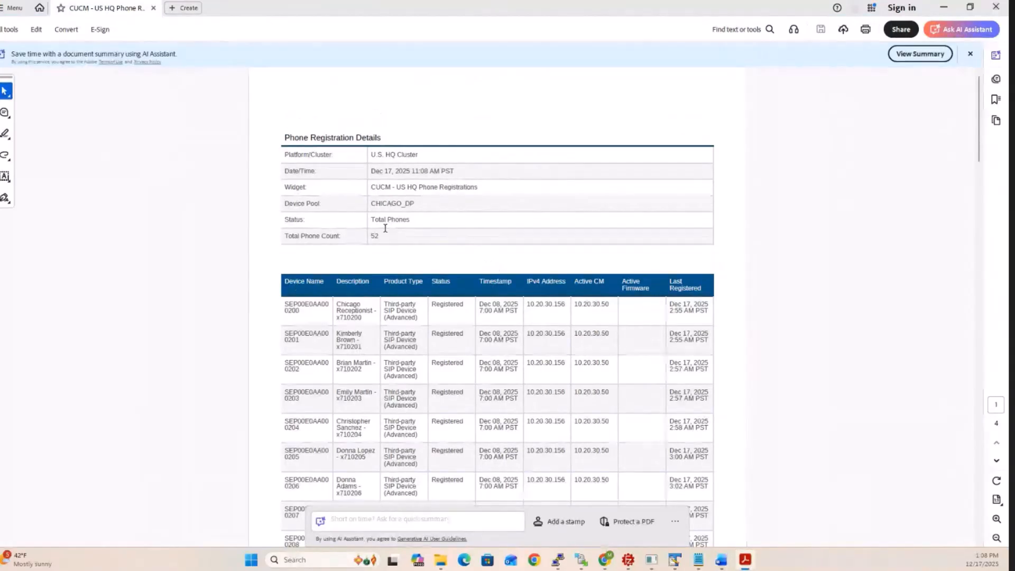
# - Examine the report header's date and time and device pool entries in the PDF
pyautogui.moveTo(368, 172); pyautogui.dragTo(454, 172)
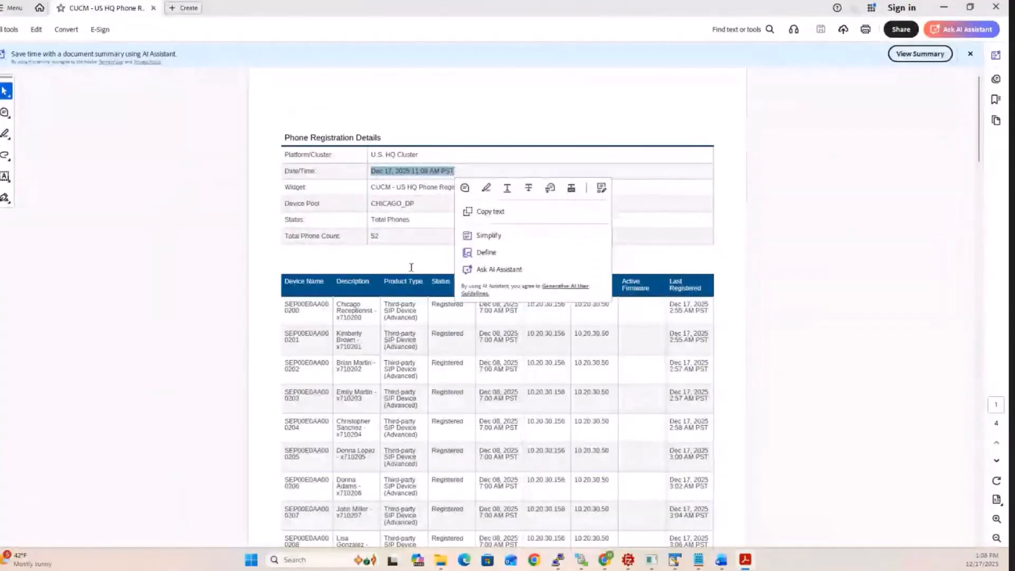
pyautogui.click(262, 269)
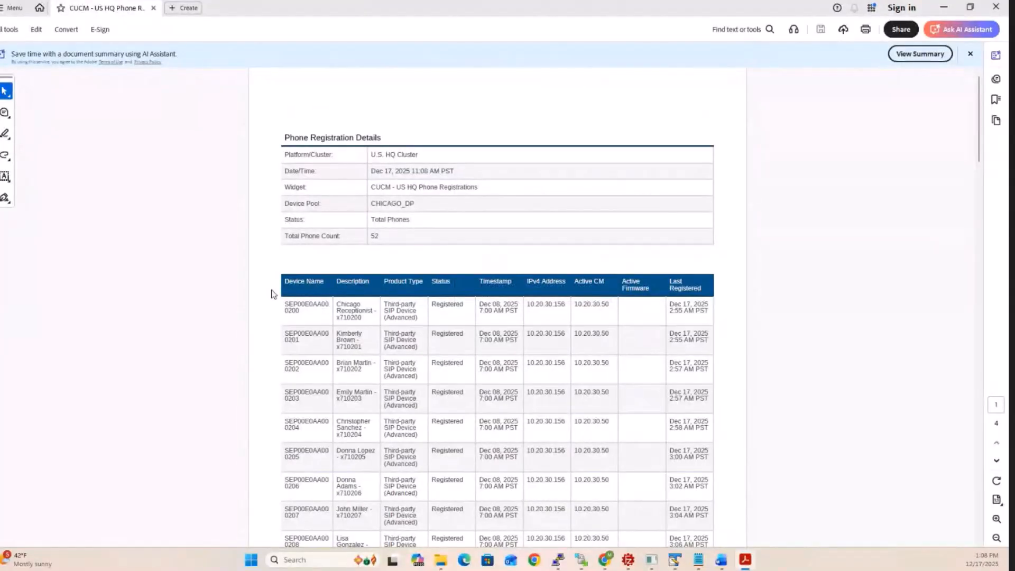
pyautogui.moveTo(370, 204); pyautogui.dragTo(408, 213)
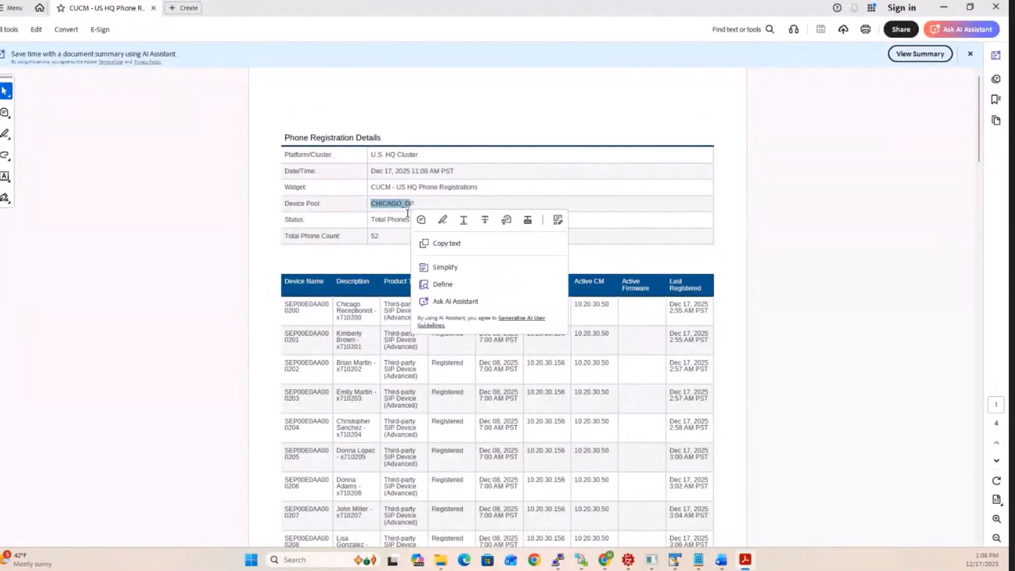
pyautogui.click(267, 353)
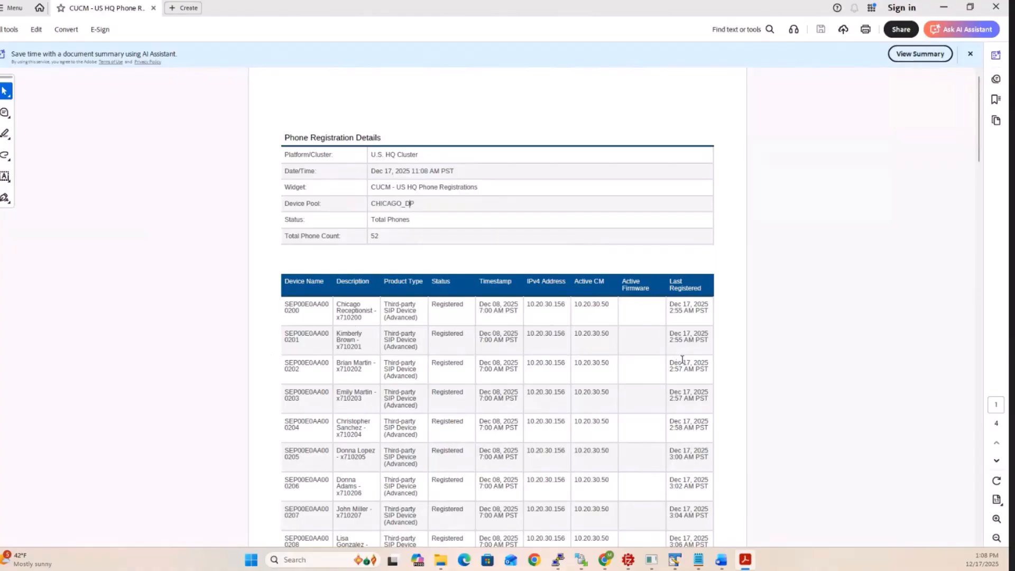
# - Look through the phone rows in the PDF report and return to the registration details in Variphy
pyautogui.scroll(-10, 682, 359)
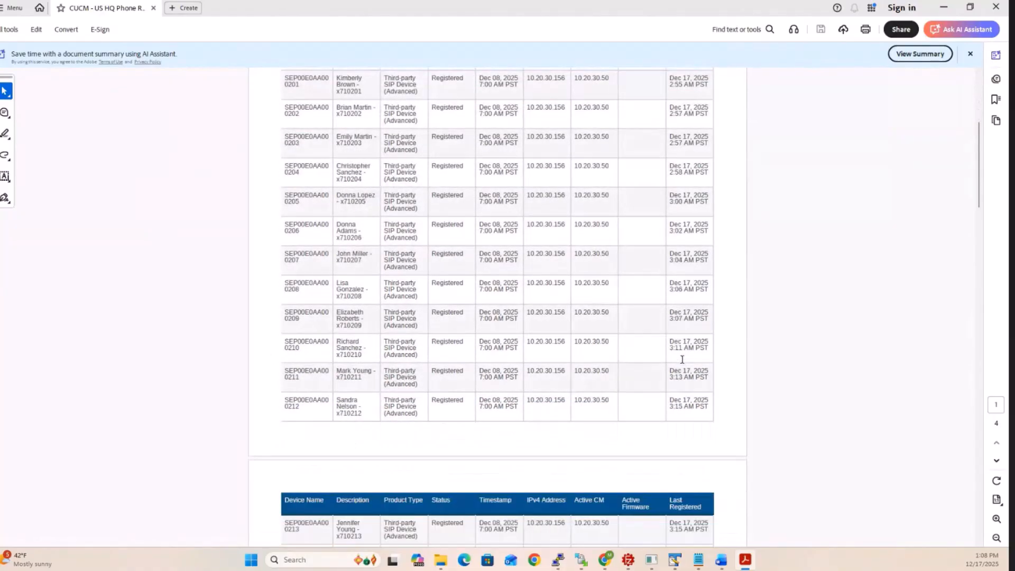
pyautogui.scroll(-9, 682, 359)
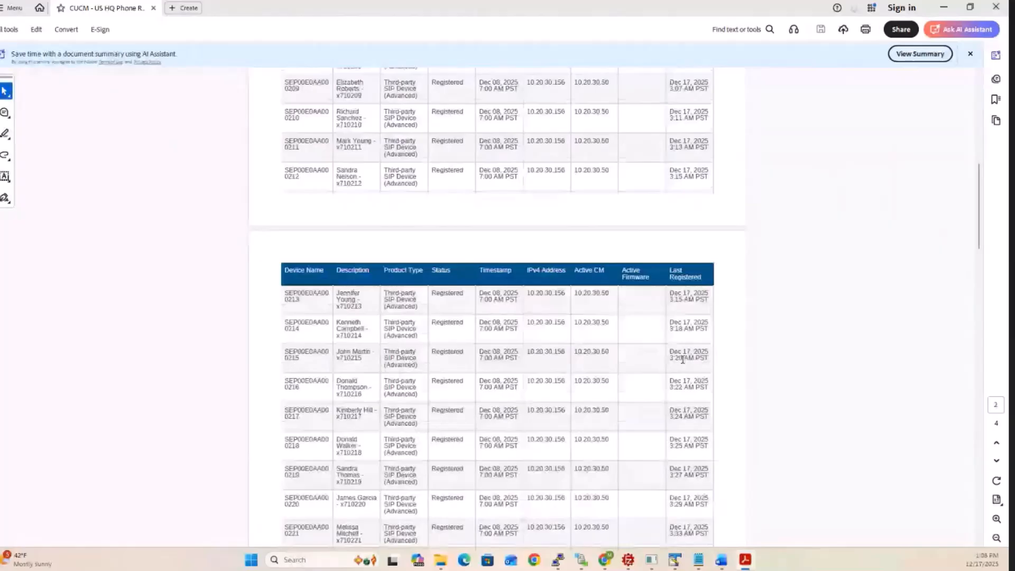
pyautogui.click(940, 9)
# - Generate a CSV report of the CHICAGO_DP phone registration details and open the downloaded file in Excel
pyautogui.click(828, 154)
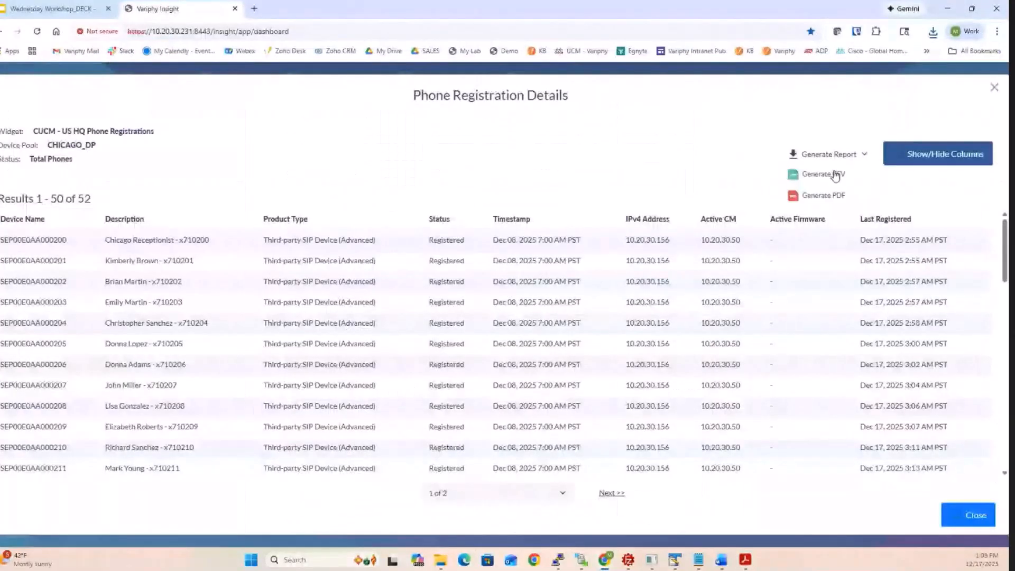
pyautogui.click(827, 176)
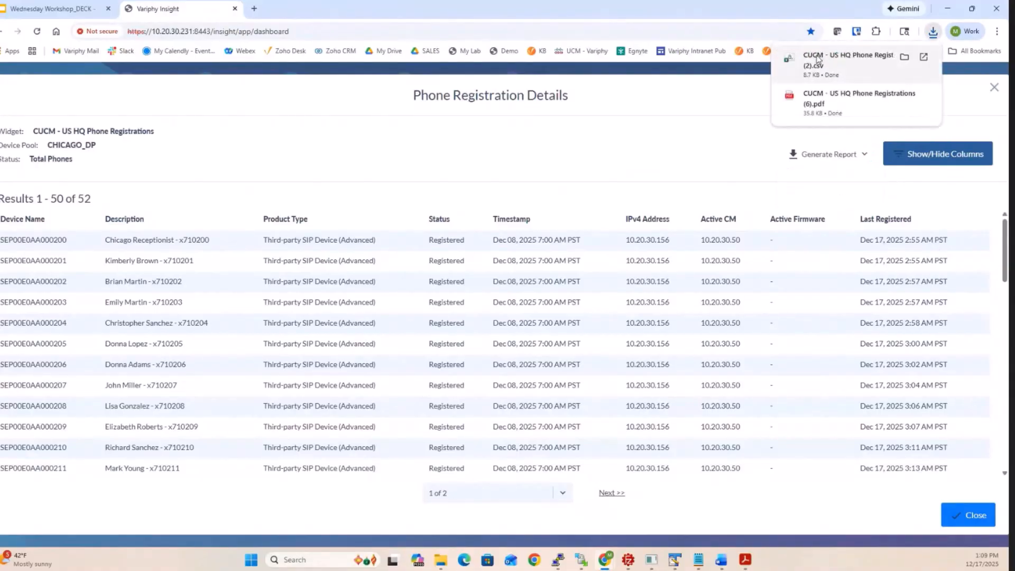
pyautogui.click(818, 59)
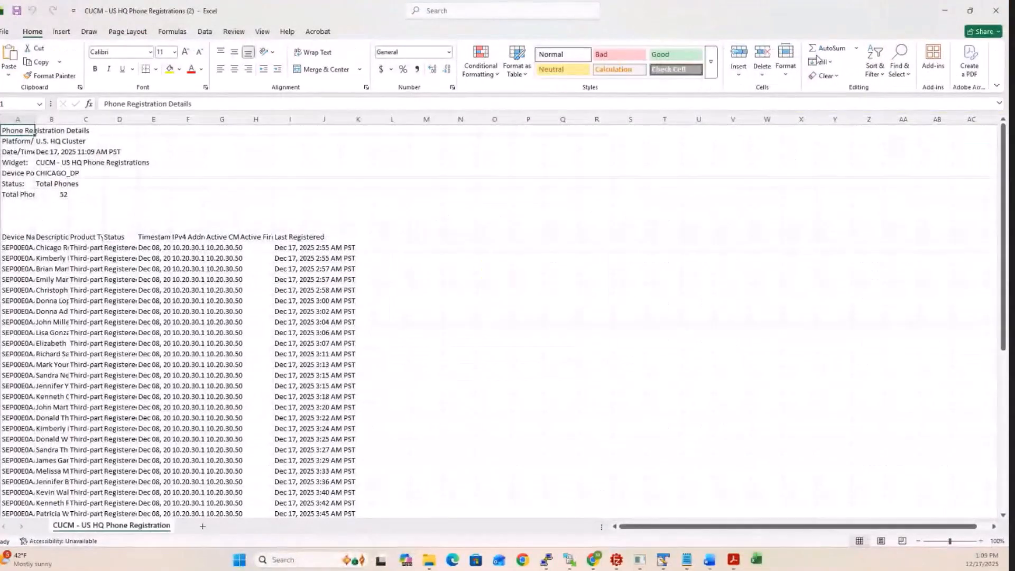
# - Auto-fit the width of all columns in the CSV worksheet to their contents
pyautogui.click(2, 119)
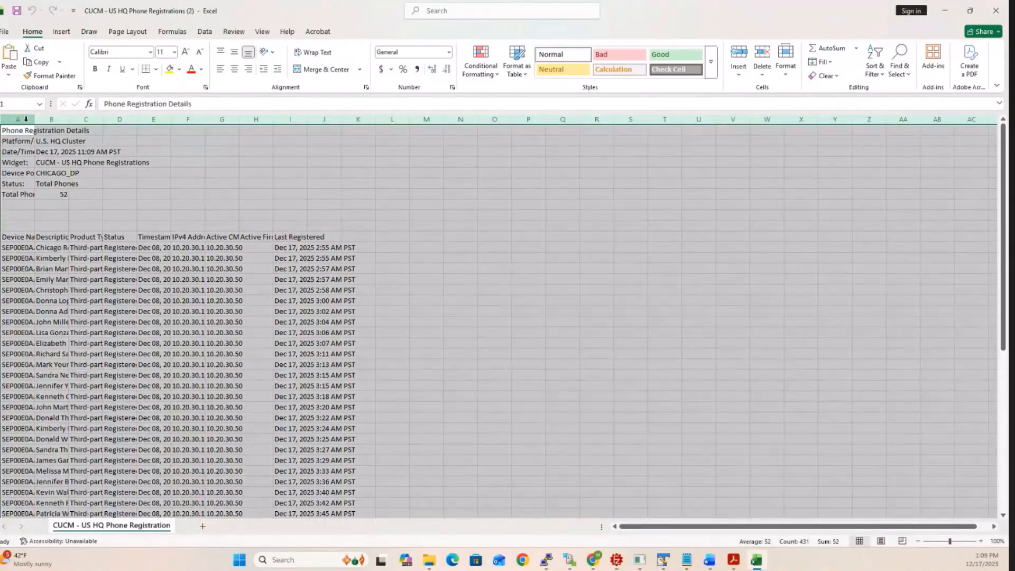
pyautogui.doubleClick(34, 119)
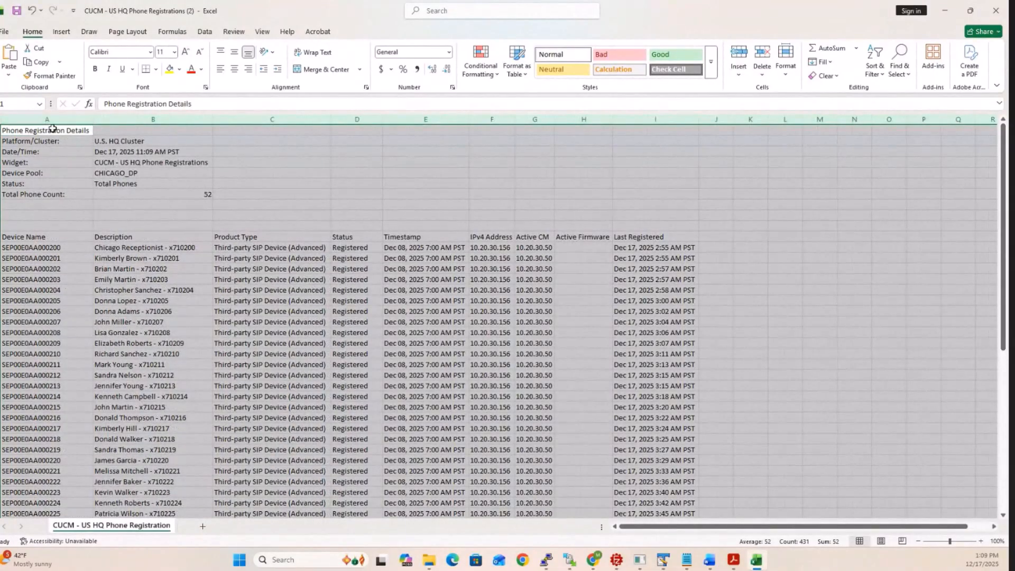
pyautogui.click(253, 184)
# - Try to add filters to the worksheet row holding the Device Name to Last Registered headings
pyautogui.click(0, 236)
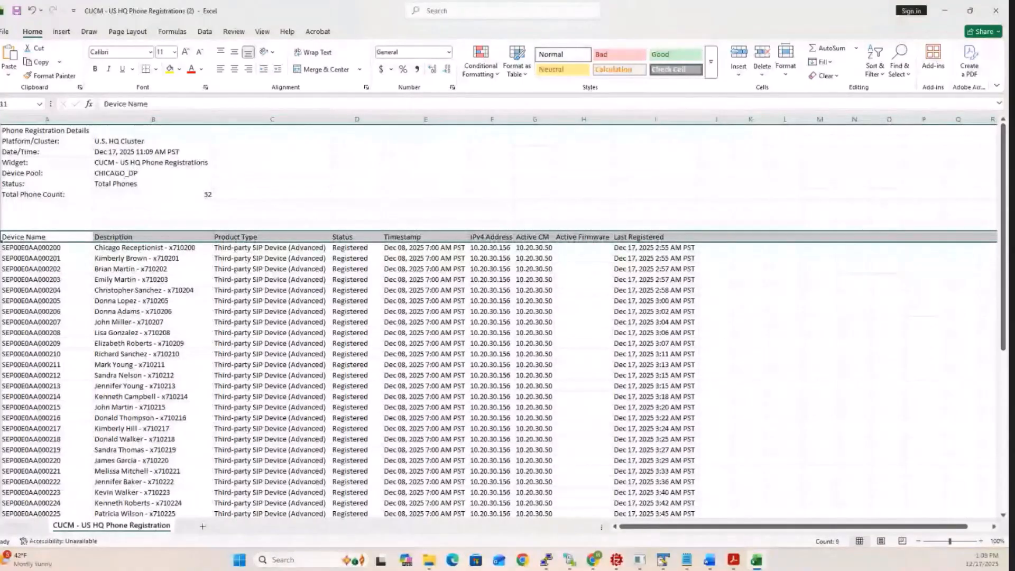
pyautogui.click(875, 66)
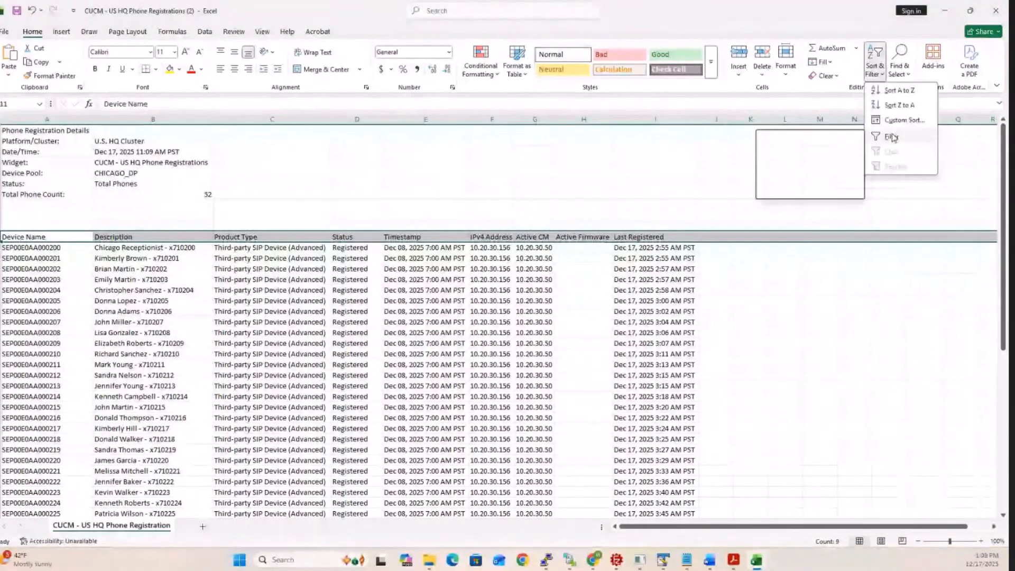
pyautogui.click(892, 137)
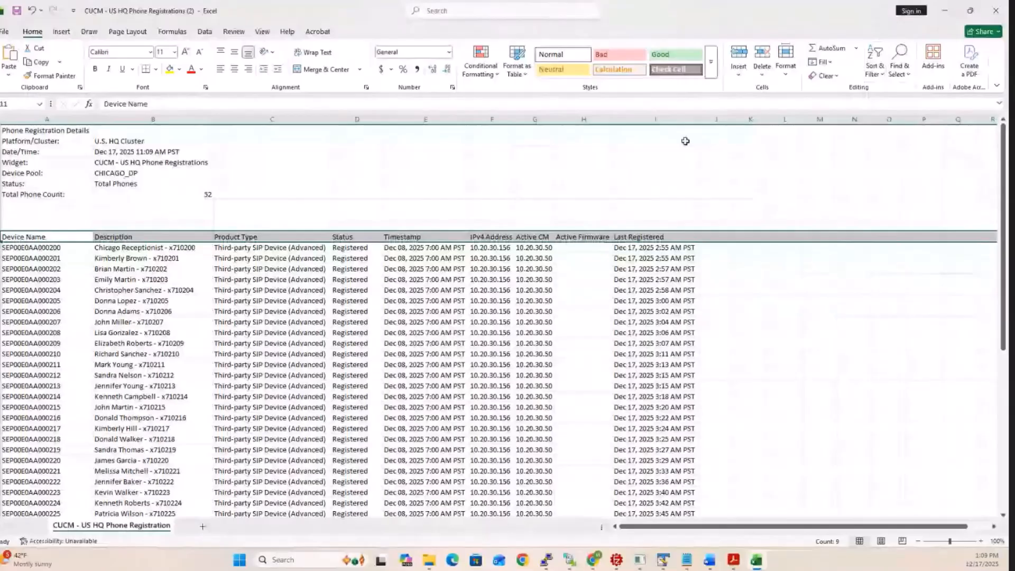
# - Minimize the spreadsheet, return to Variphy and close the CHICAGO_DP phone registration details to show the dashboard
pyautogui.click(971, 11)
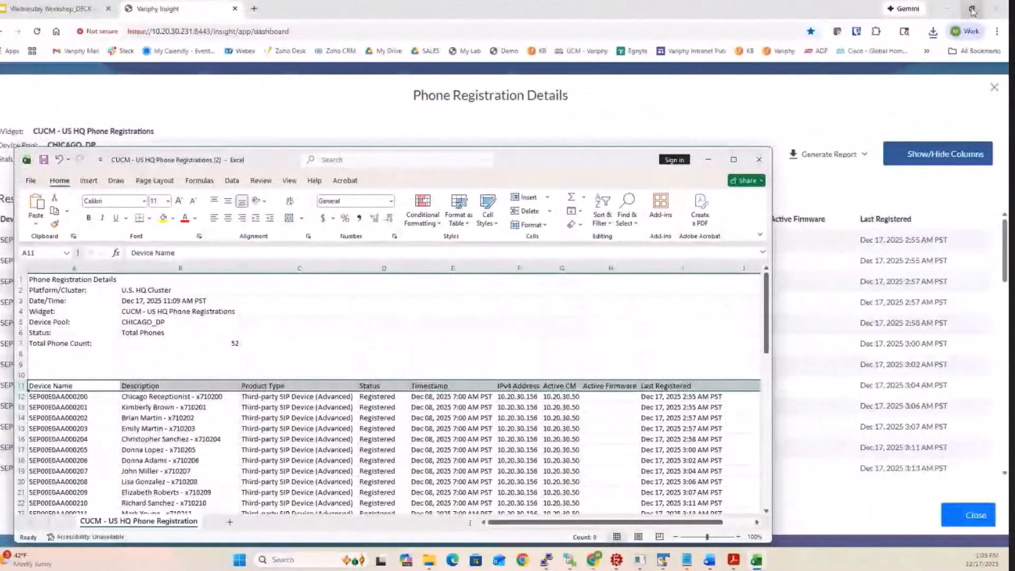
pyautogui.click(708, 159)
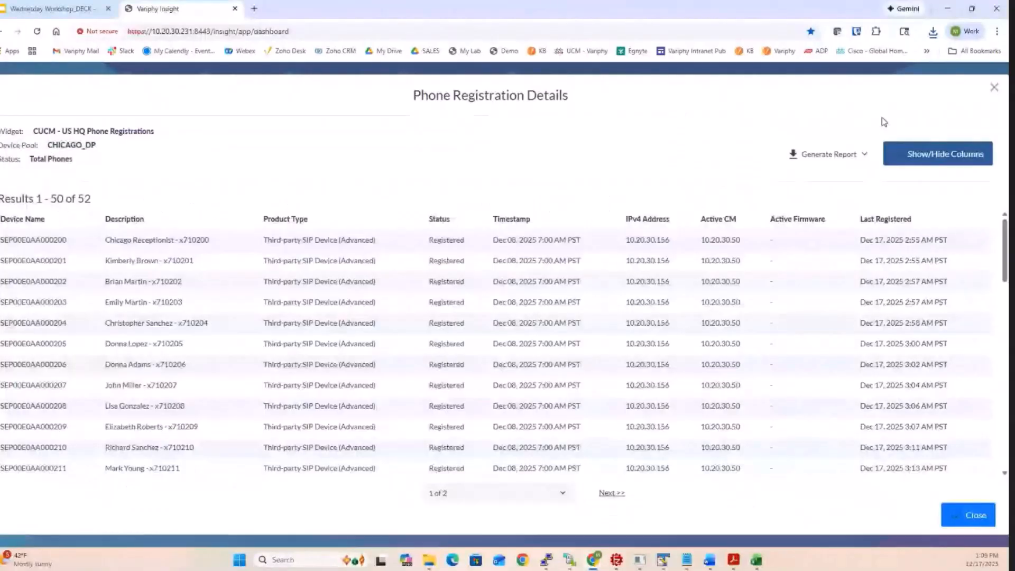
pyautogui.click(994, 89)
pyautogui.click(987, 84)
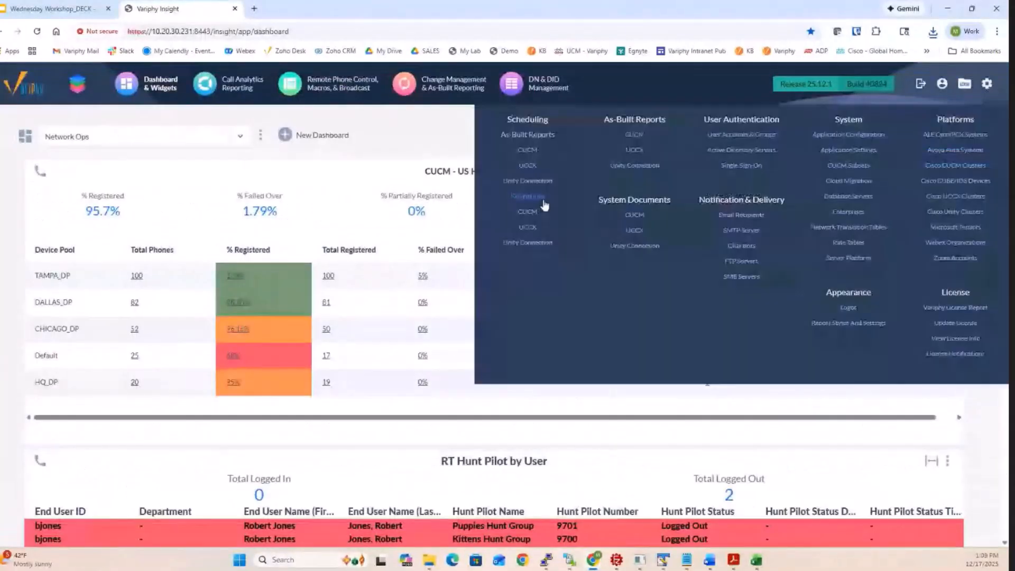
pyautogui.click(330, 193)
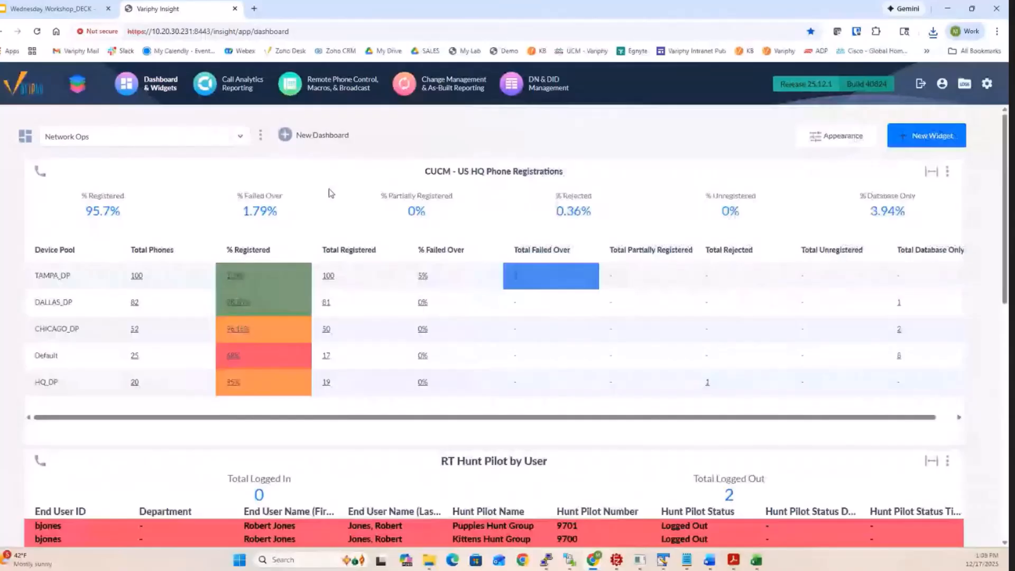
# - View the registration details and report formats for the rejected phones in the HQ_DP device pool, and close the details
pyautogui.click(707, 385)
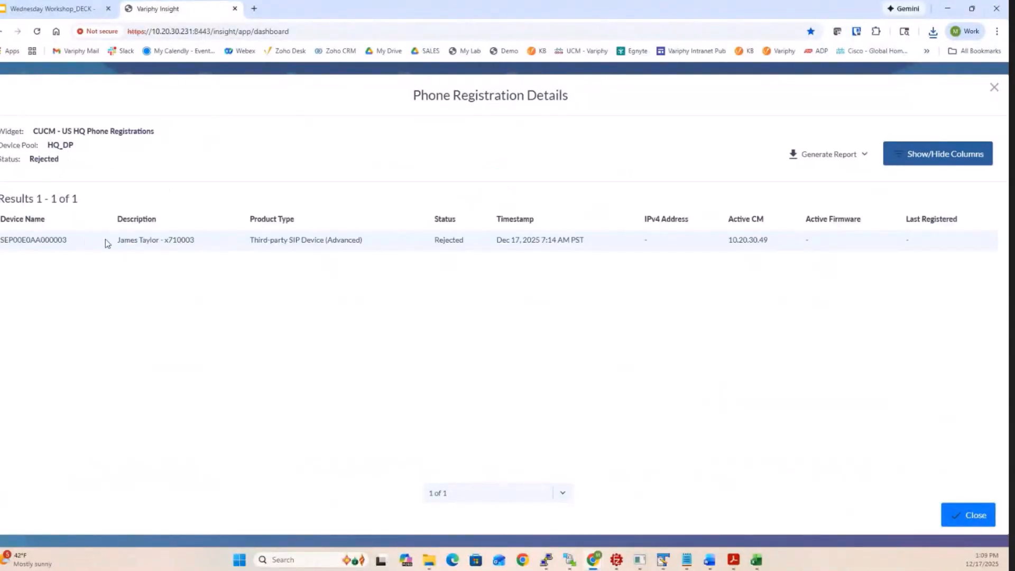
pyautogui.moveTo(120, 239); pyautogui.dragTo(147, 239)
pyautogui.click(818, 154)
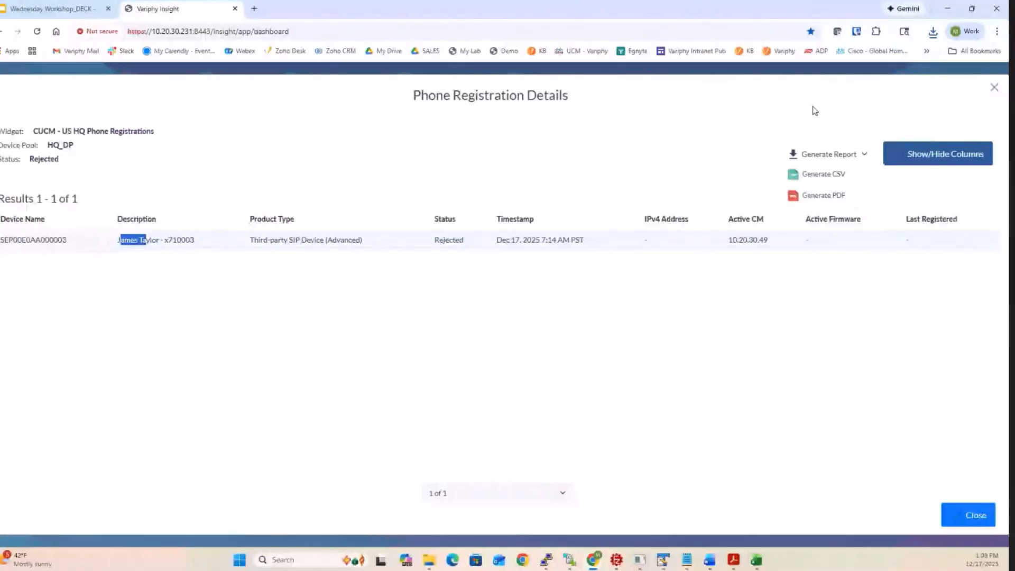
pyautogui.click(995, 90)
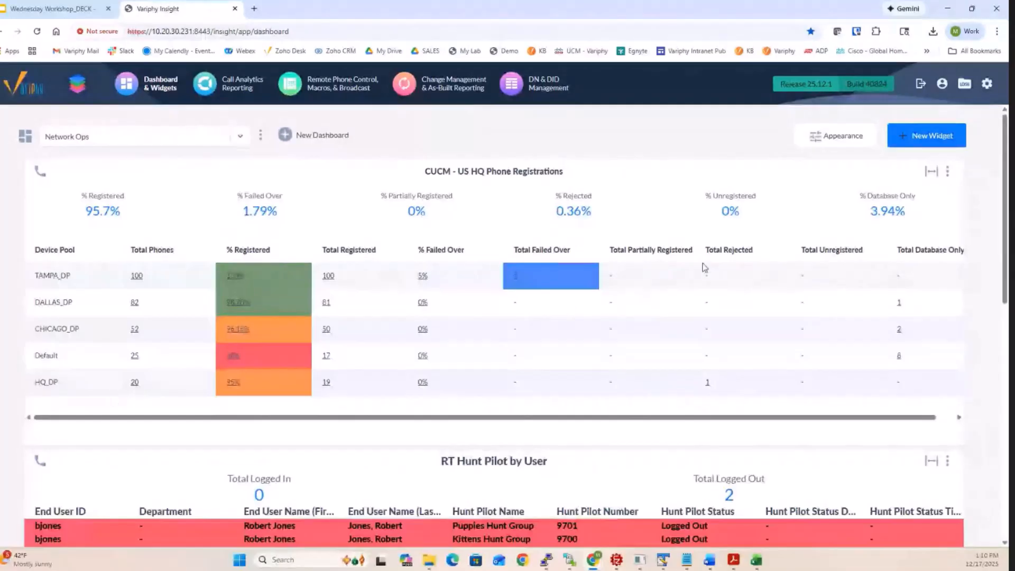
# - Open the CUCM - US HQ Phone Registrations widget configuration and examine its phone search criteria, synchronization schedule, detail columns and summary statistics
pyautogui.click(947, 171)
pyautogui.click(905, 197)
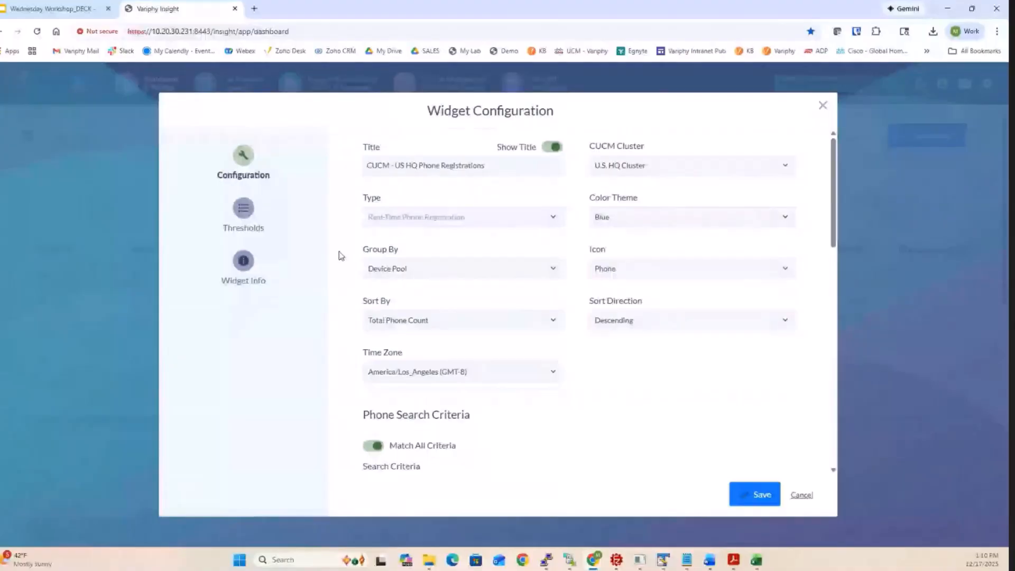
pyautogui.scroll(-5, 340, 256)
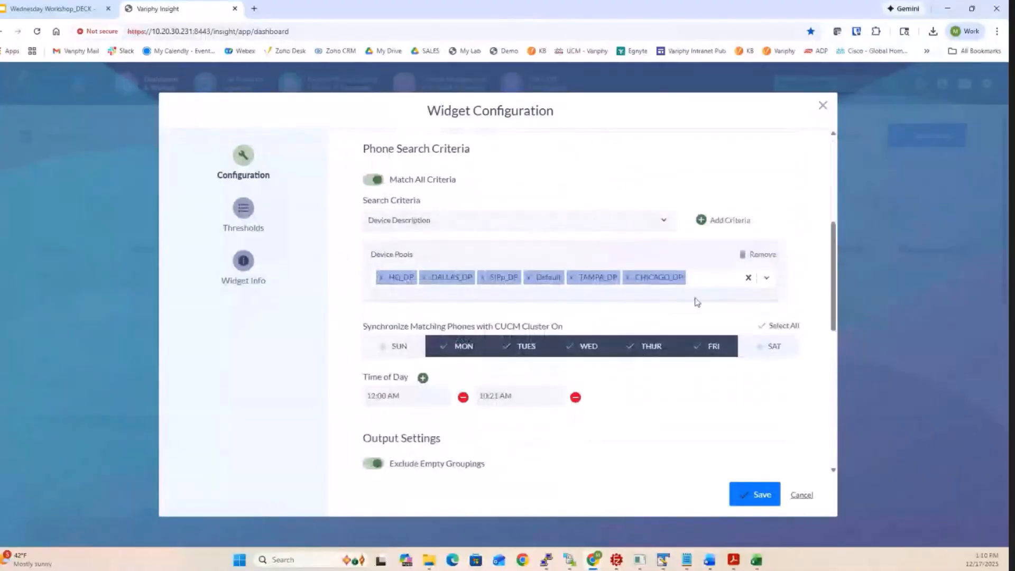
pyautogui.scroll(-4, 385, 264)
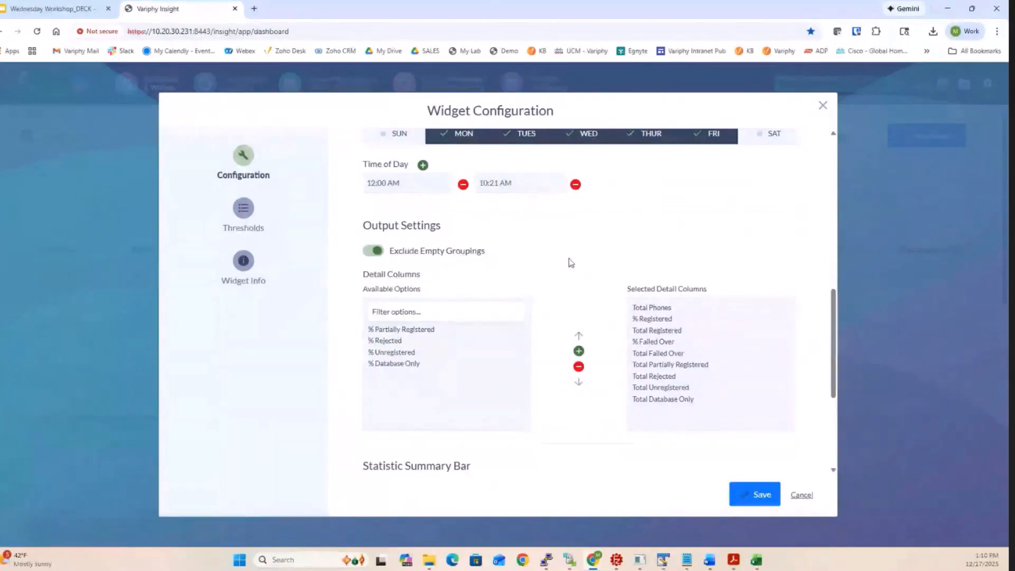
pyautogui.scroll(-3, 571, 262)
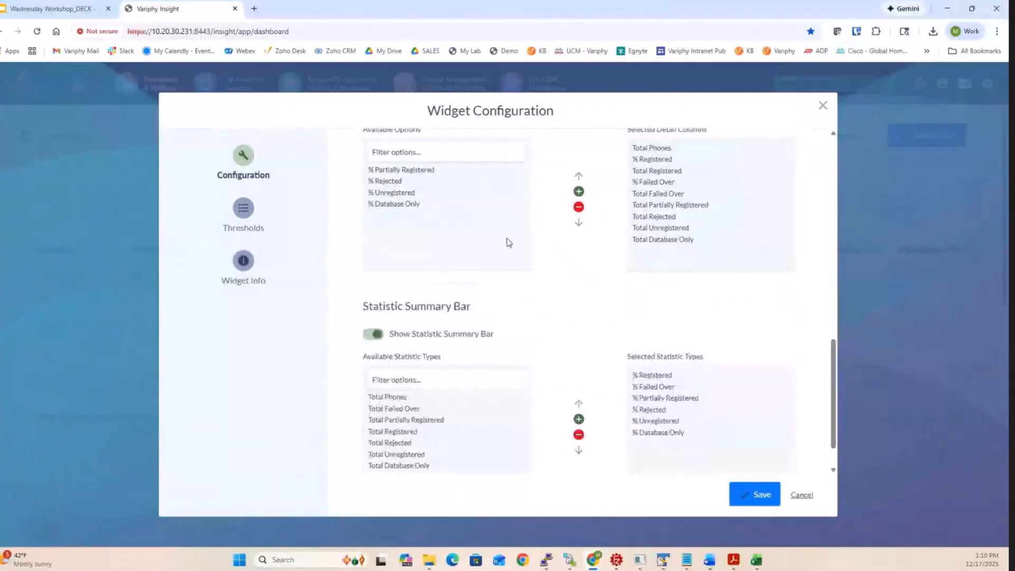
pyautogui.click(244, 211)
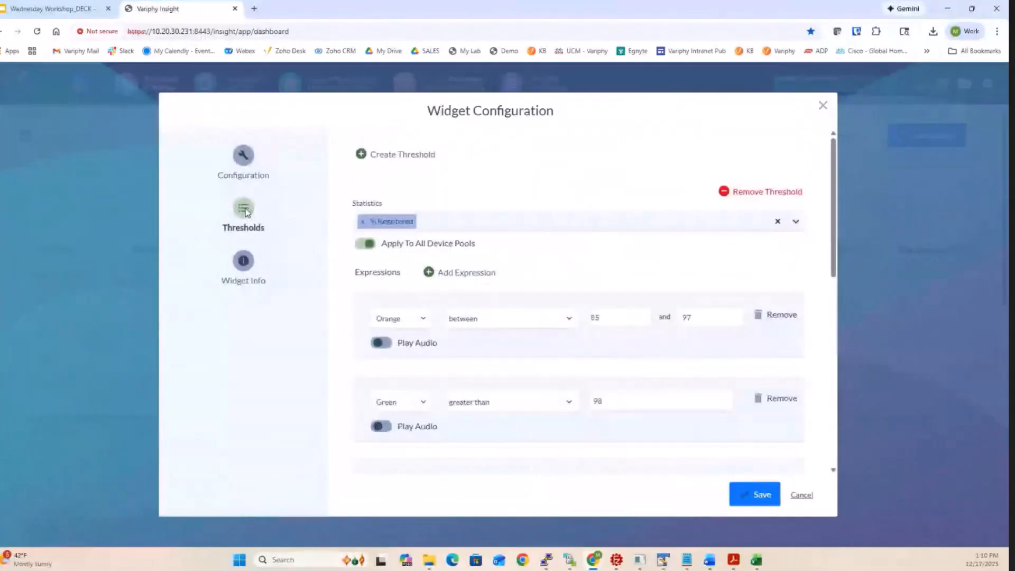
pyautogui.click(245, 179)
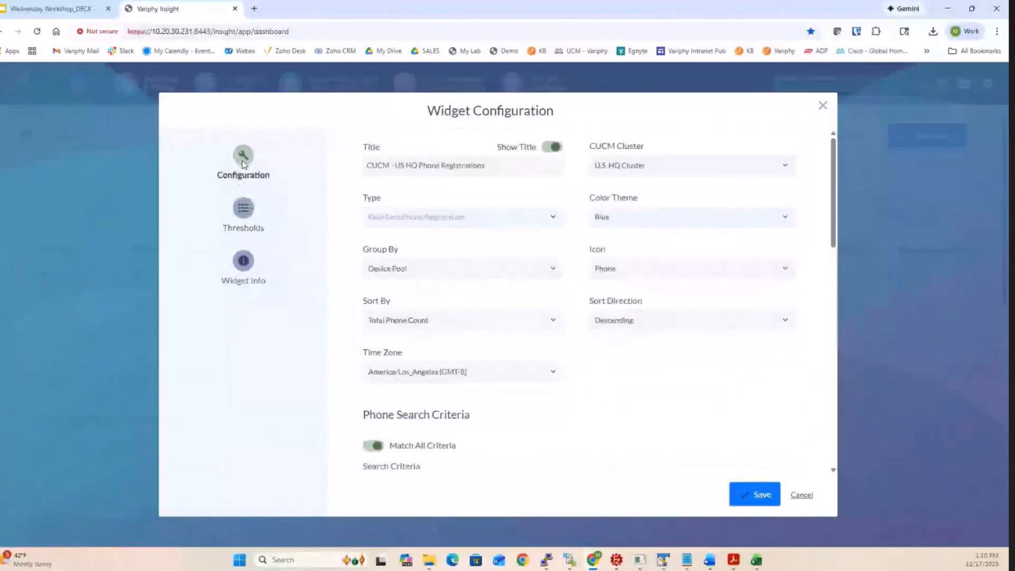
pyautogui.scroll(-6, 611, 356)
pyautogui.scroll(-4, 611, 356)
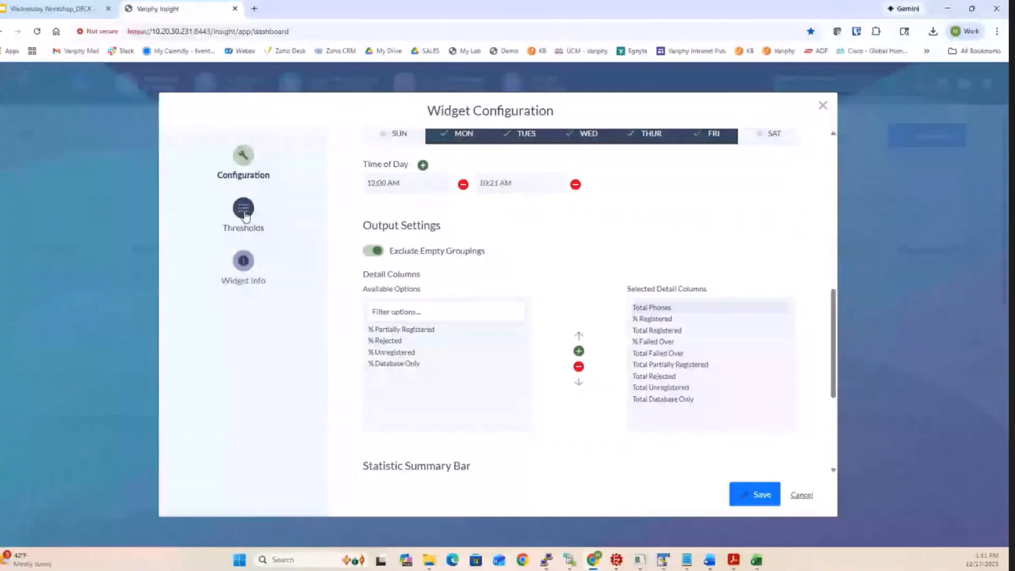
# - Open the widget's thresholds and view the device pool choices for % Registered by switching Apply To All Device Pools off and back on
pyautogui.click(244, 210)
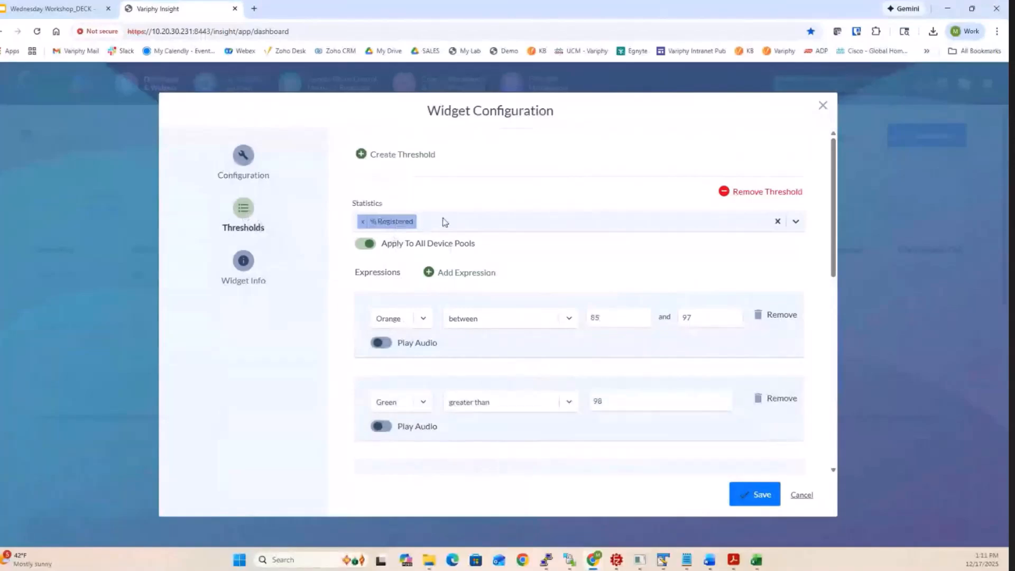
pyautogui.moveTo(382, 243); pyautogui.dragTo(471, 244)
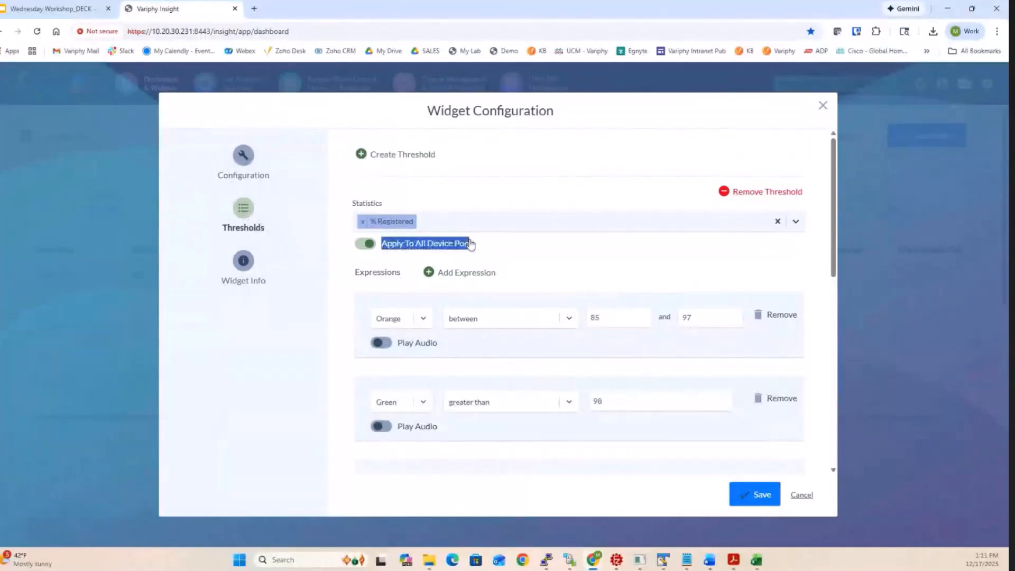
pyautogui.click(364, 247)
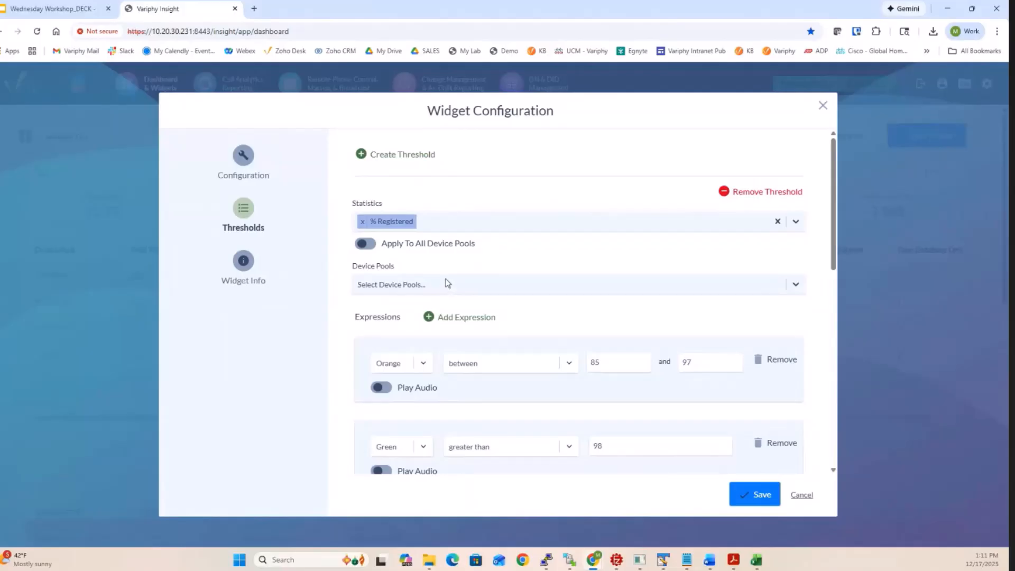
pyautogui.click(446, 283)
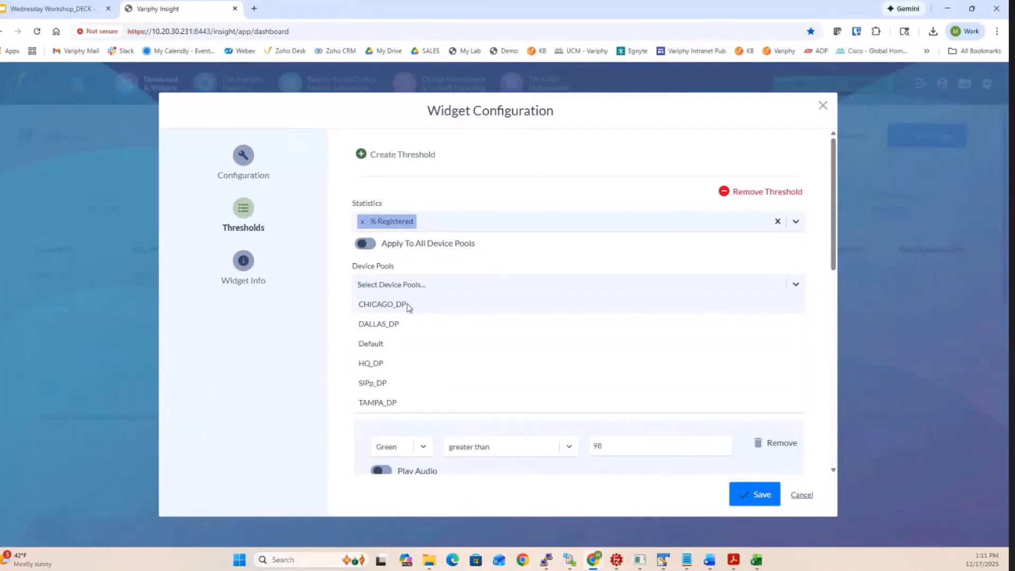
pyautogui.click(339, 261)
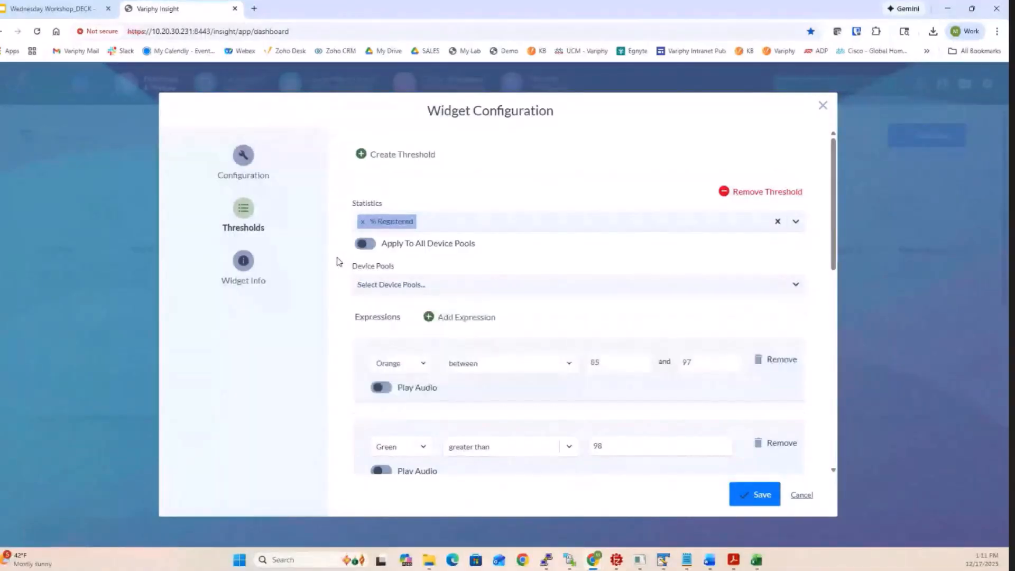
pyautogui.click(390, 250)
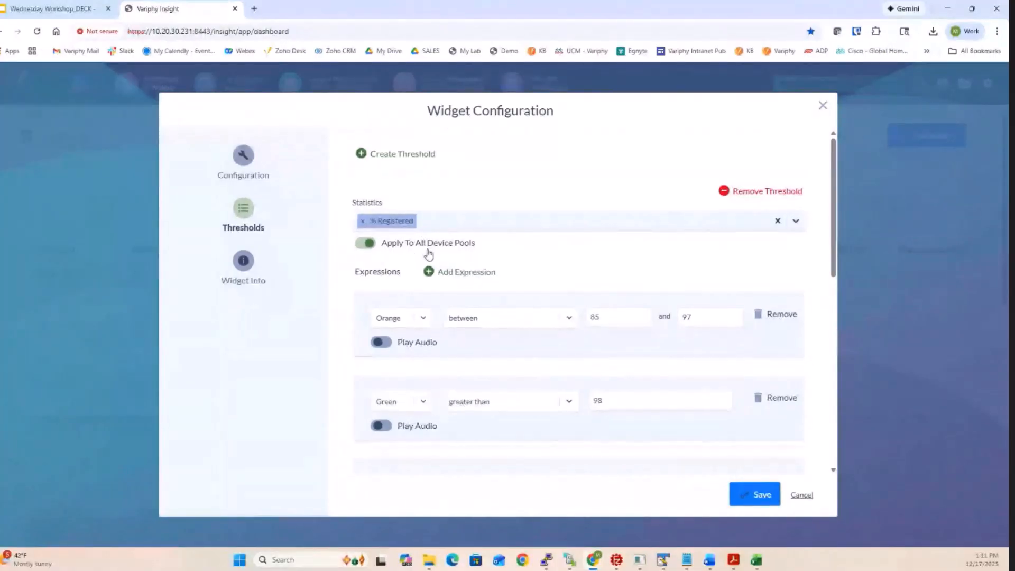
# - Examine the % Registered threshold expressions and the comparison operators for the orange one, and cancel the widget configuration
pyautogui.scroll(-2, 428, 254)
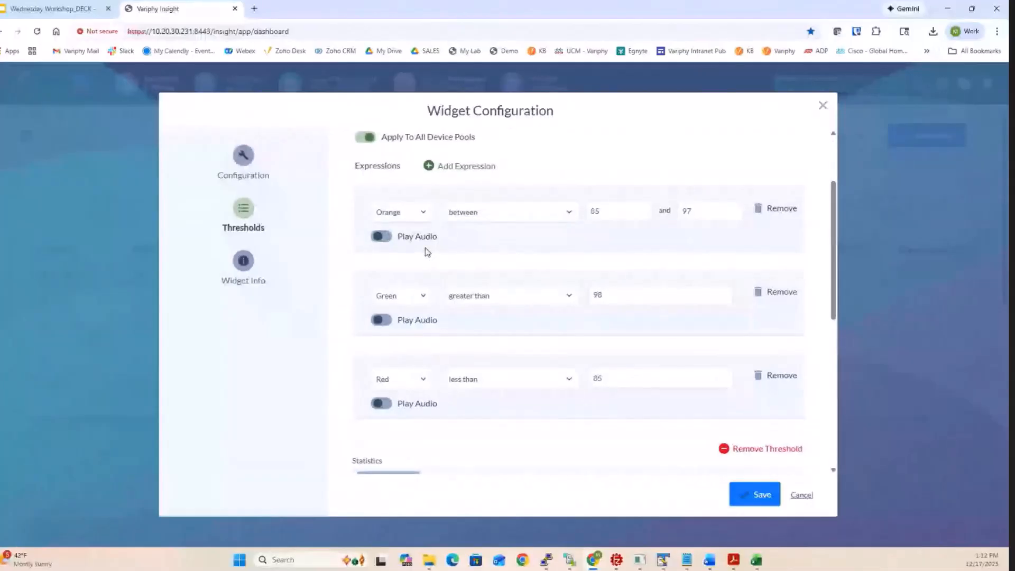
pyautogui.click(494, 213)
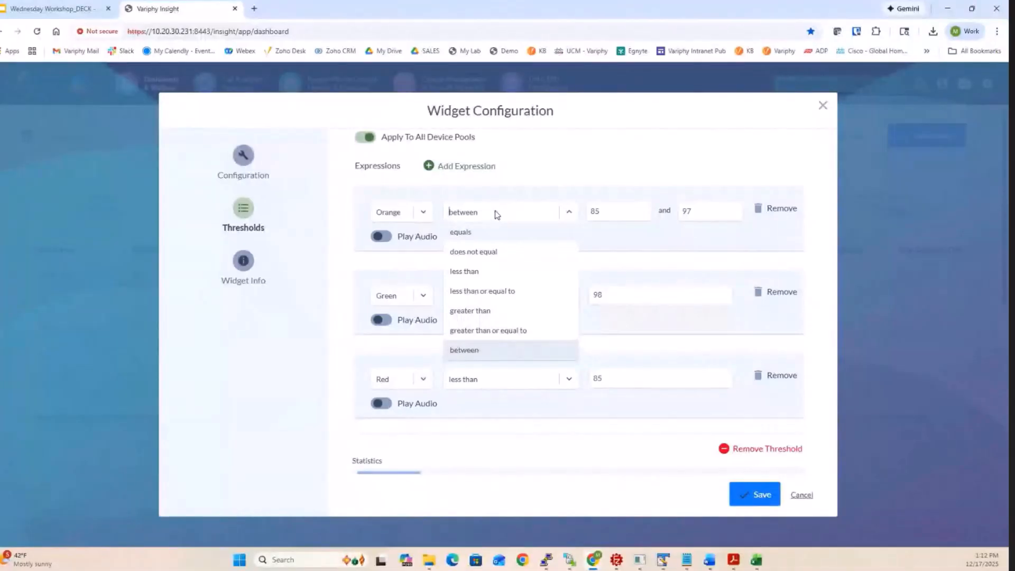
pyautogui.click(490, 196)
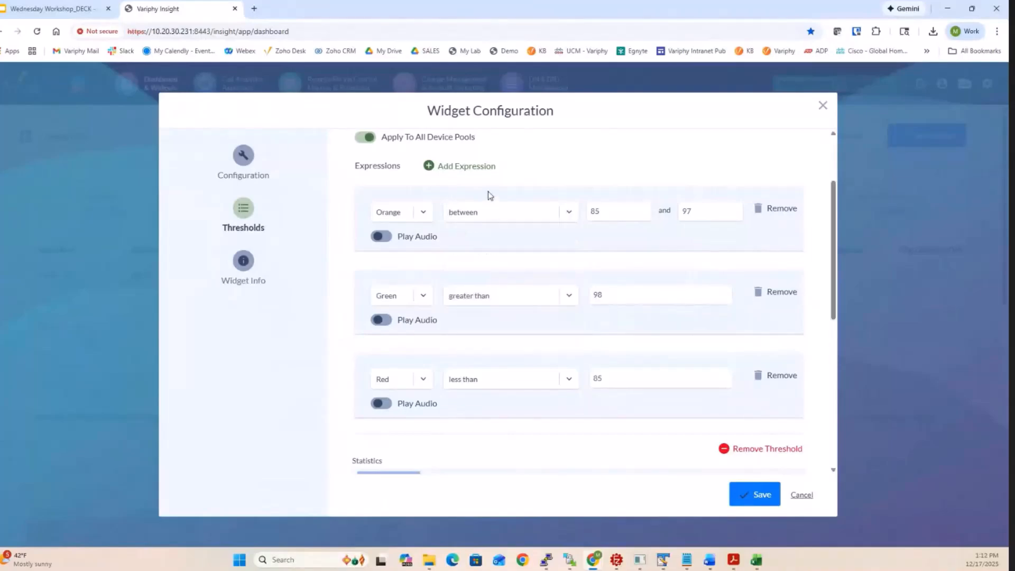
pyautogui.scroll(1, 487, 192)
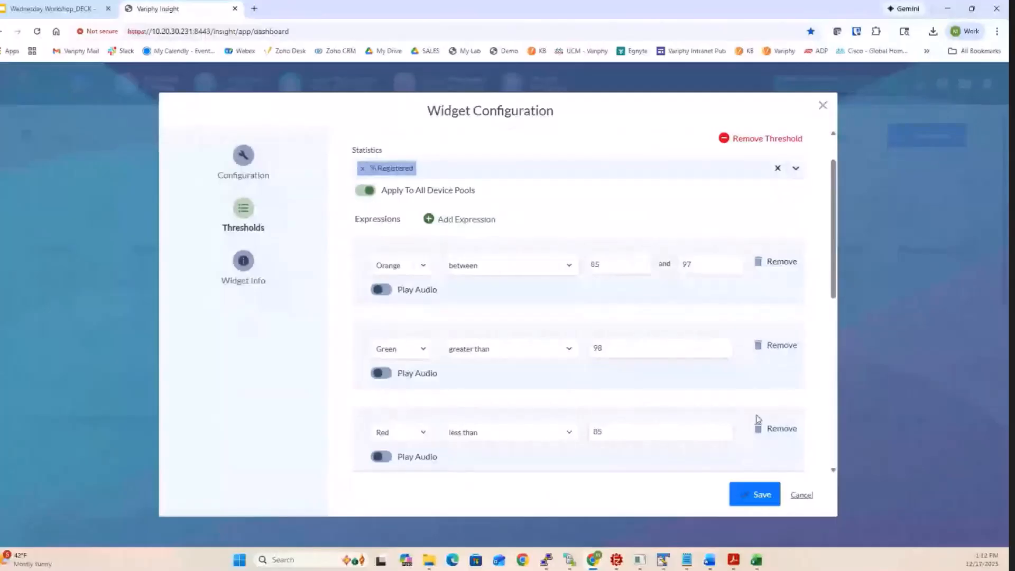
pyautogui.click(801, 495)
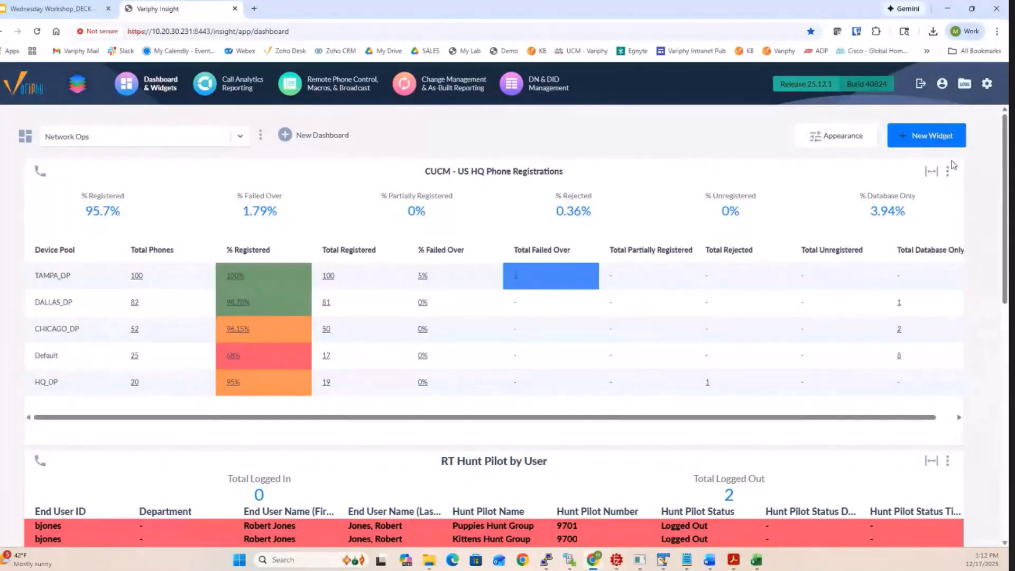
# - In the CUCM - US HQ Phone Registrations widget's thresholds, set the red Total Rejected expression to greater than or equal to 1
pyautogui.click(947, 174)
pyautogui.click(919, 194)
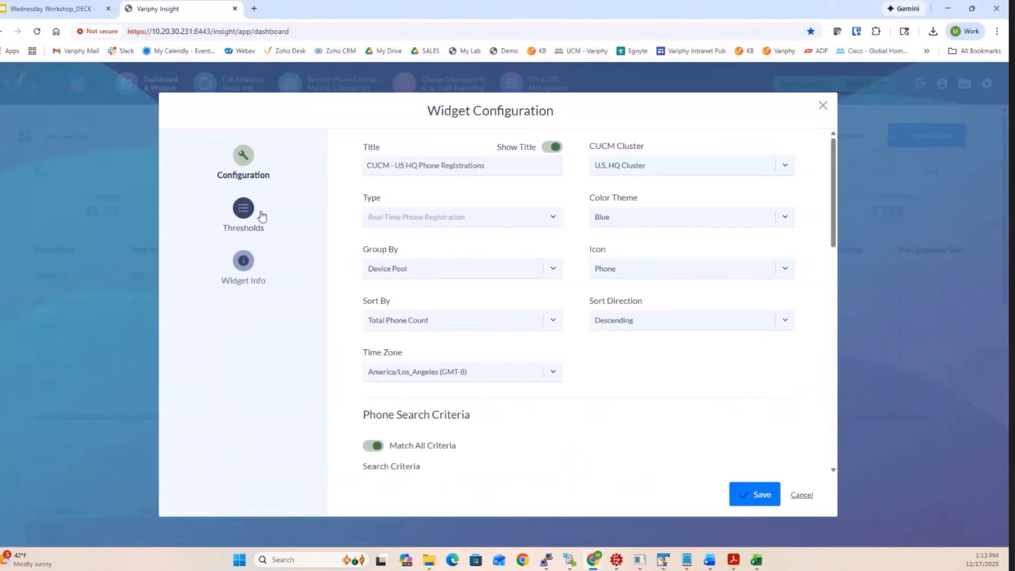
pyautogui.click(248, 213)
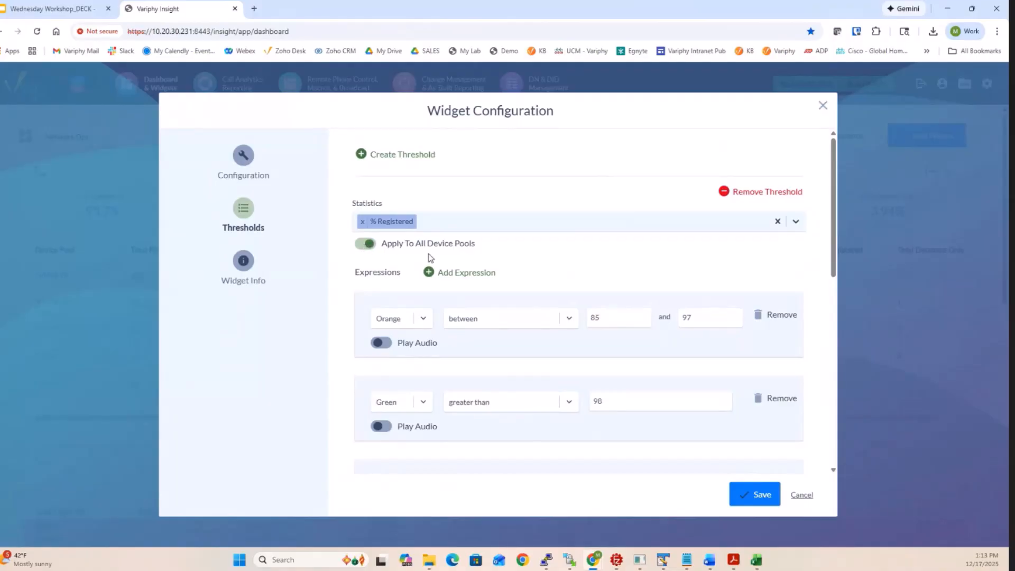
pyautogui.scroll(-1, 431, 257)
pyautogui.scroll(-3, 429, 256)
pyautogui.scroll(-3, 430, 256)
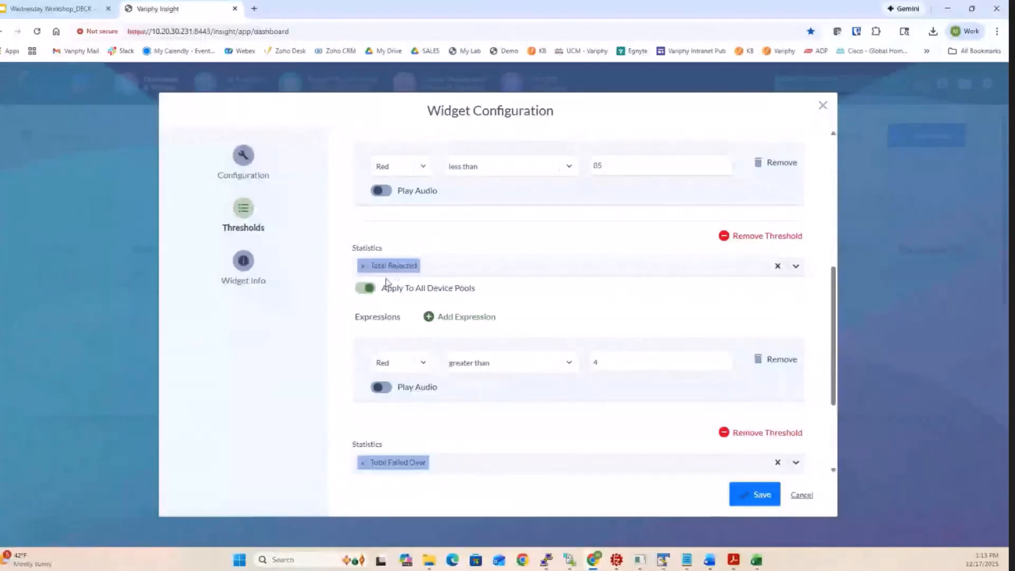
pyautogui.scroll(-2, 460, 286)
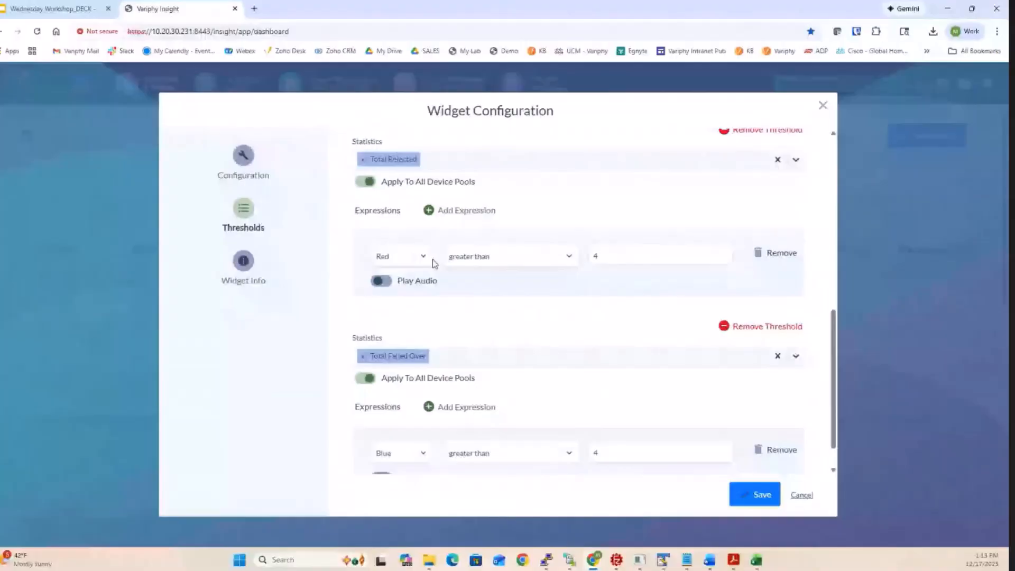
pyautogui.click(609, 260)
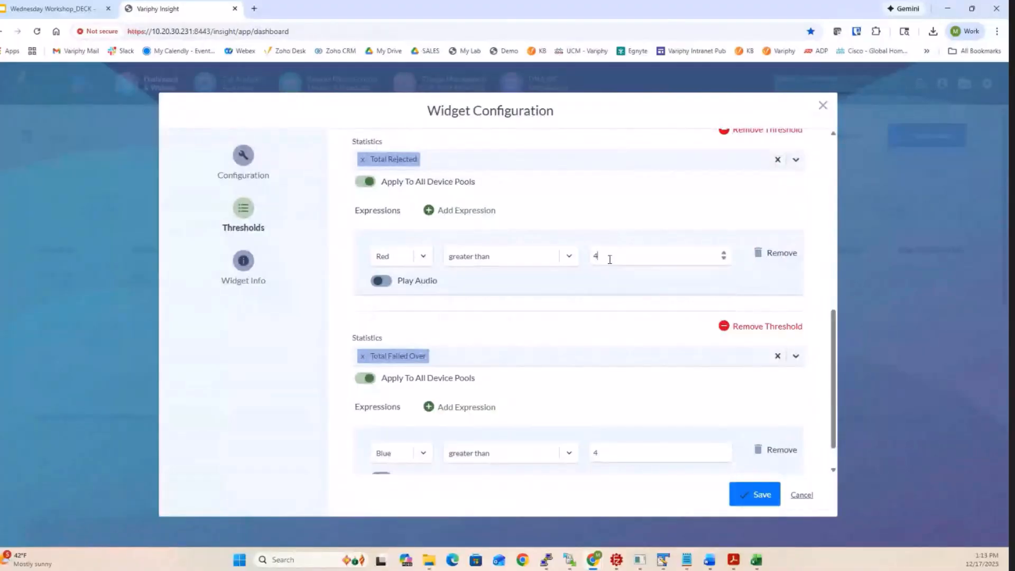
pyautogui.press('BackSpace')
pyautogui.write('1')
pyautogui.click(564, 256)
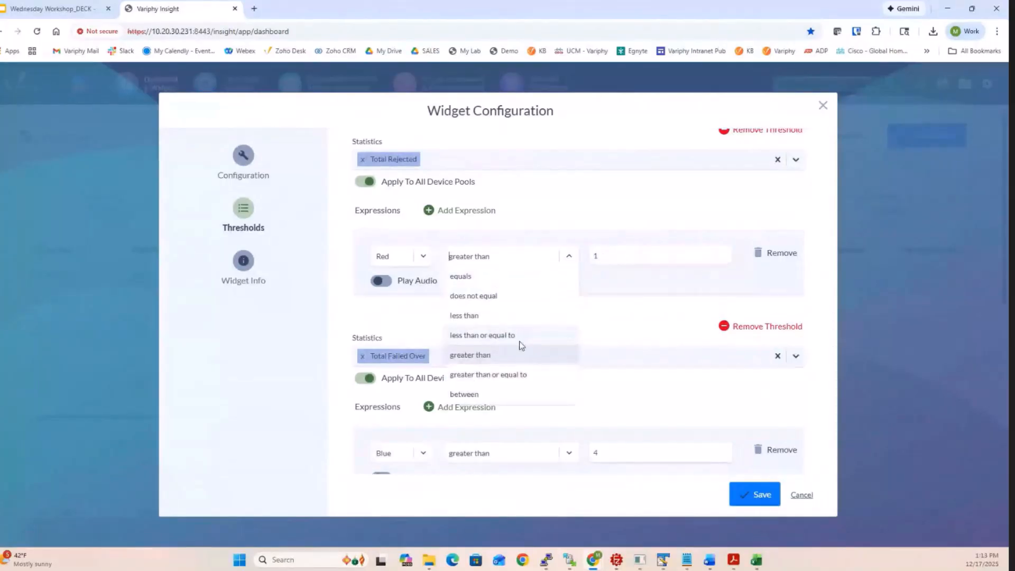
pyautogui.click(515, 375)
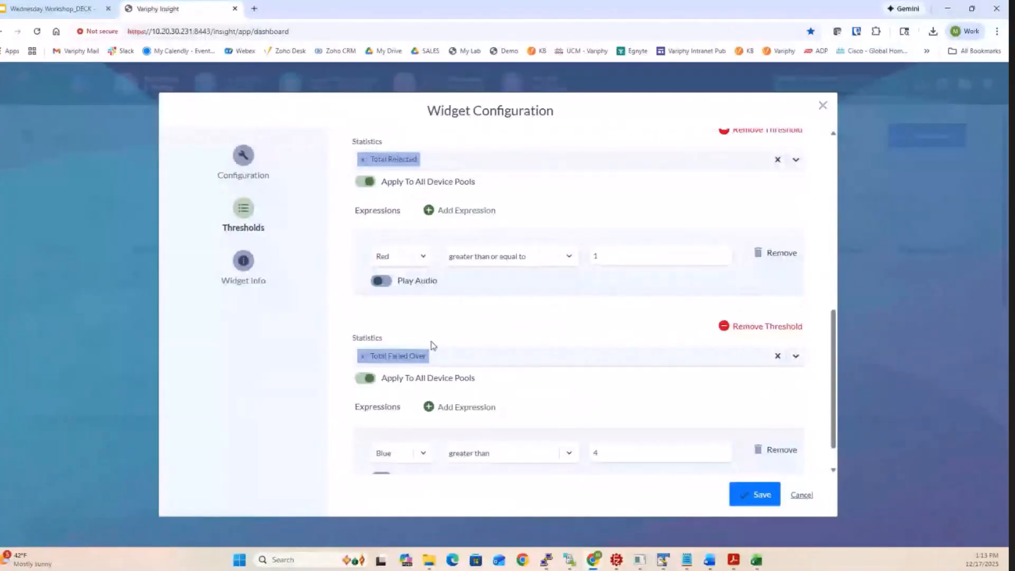
# - Create a blank threshold, view the statistics it can use, and remove it
pyautogui.scroll(-1, 428, 343)
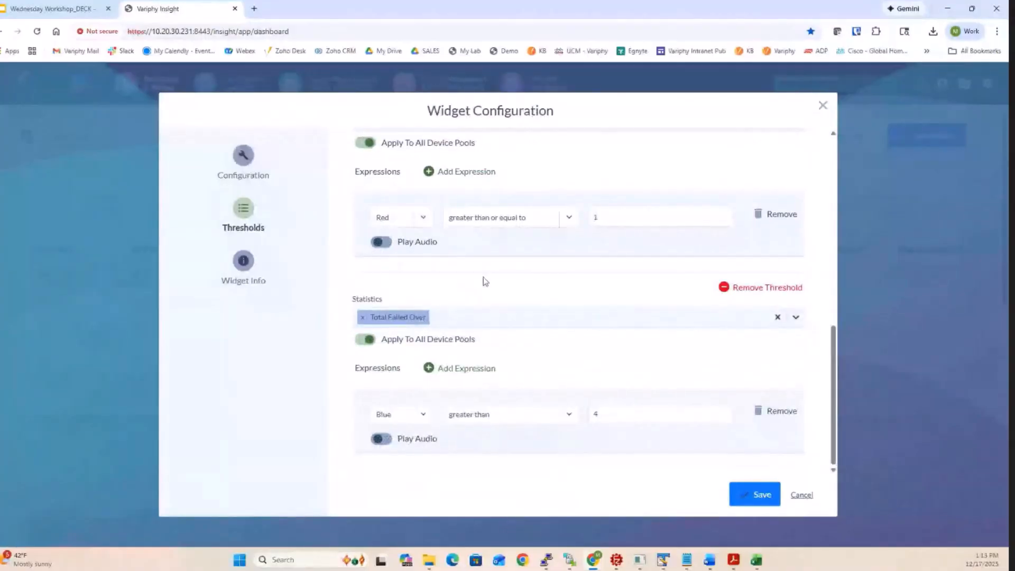
pyautogui.scroll(8, 485, 280)
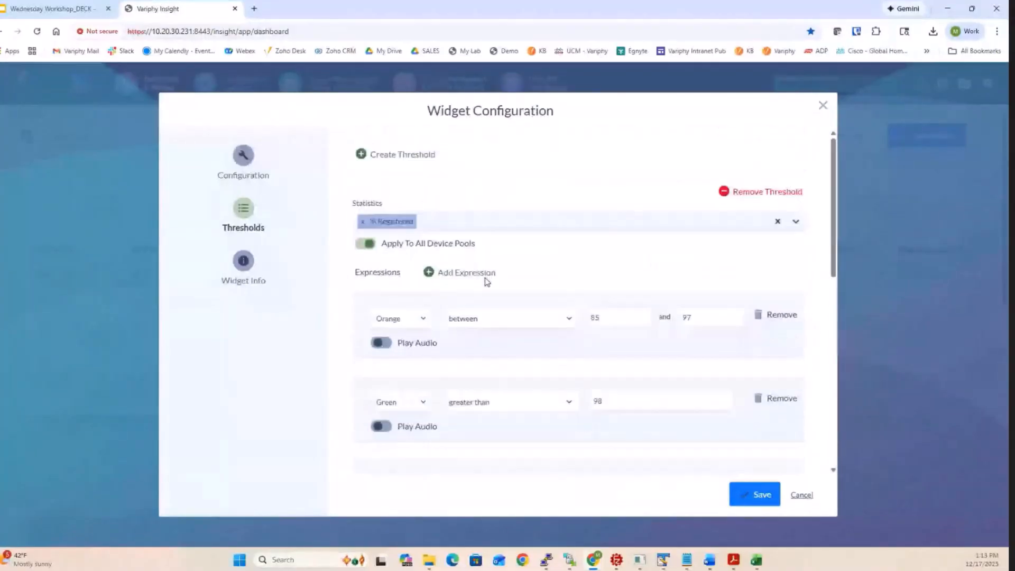
pyautogui.click(415, 156)
pyautogui.scroll(-10, 506, 318)
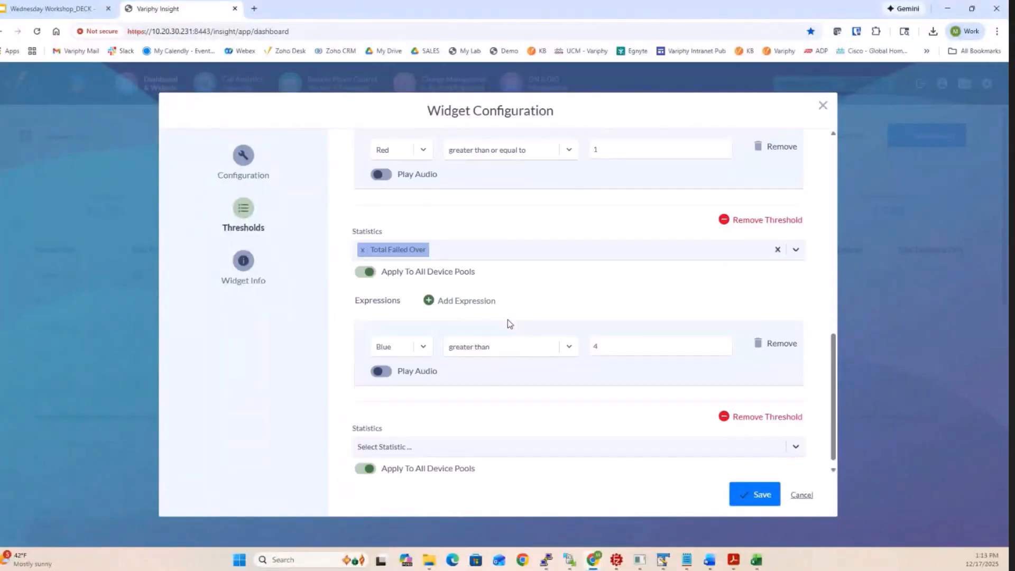
pyautogui.scroll(-1, 507, 323)
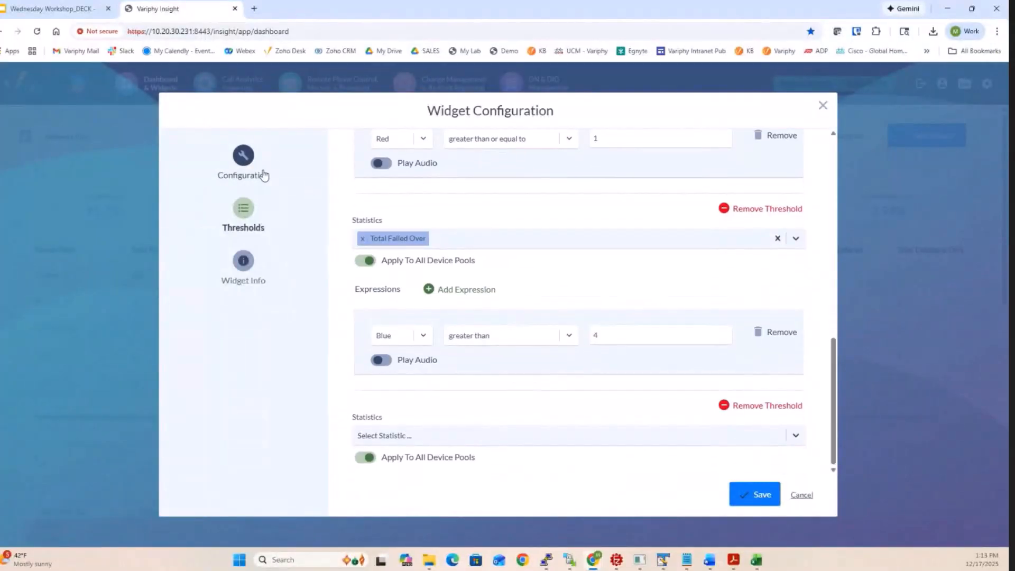
pyautogui.click(486, 441)
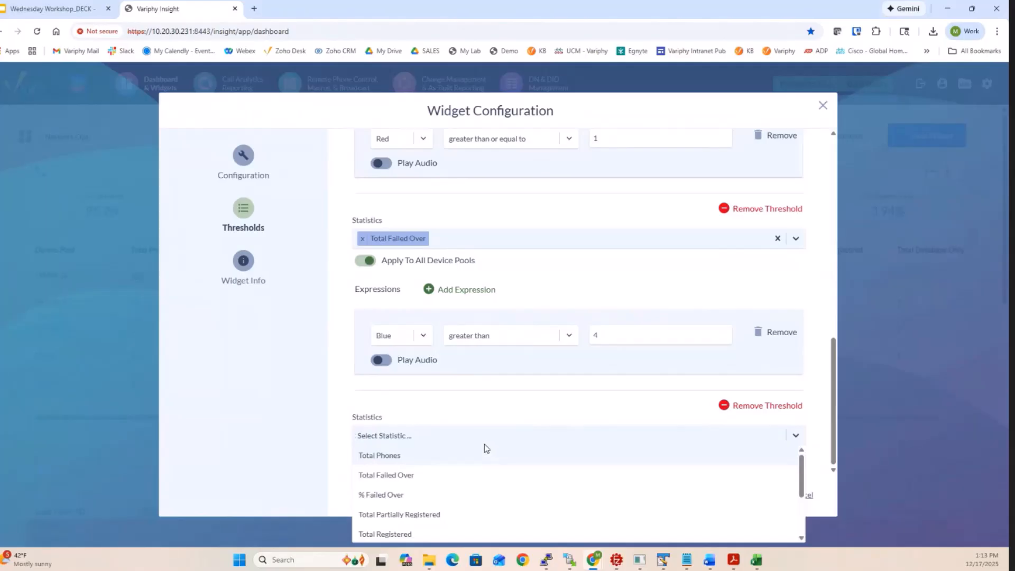
pyautogui.scroll(-3, 437, 480)
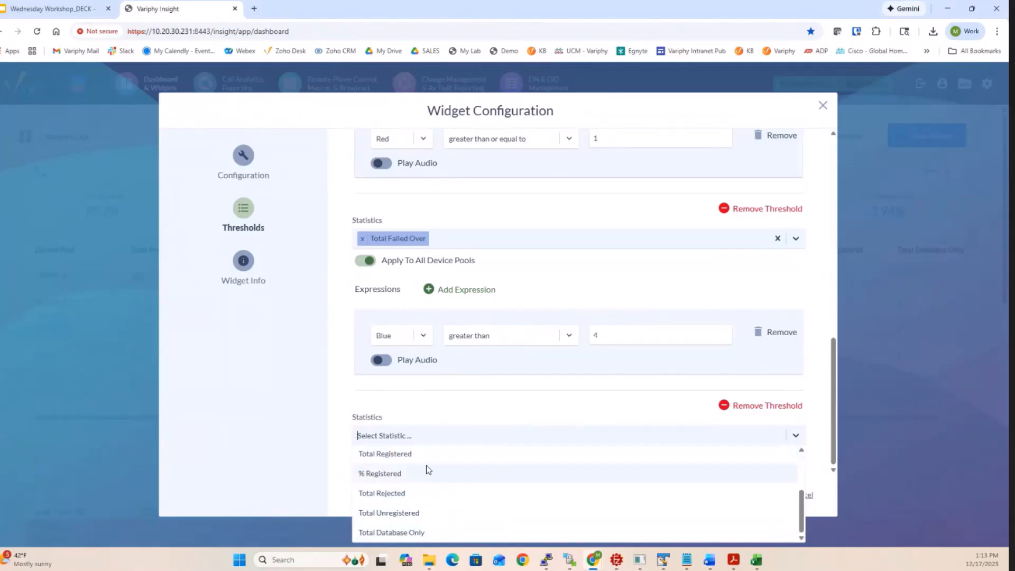
pyautogui.click(342, 320)
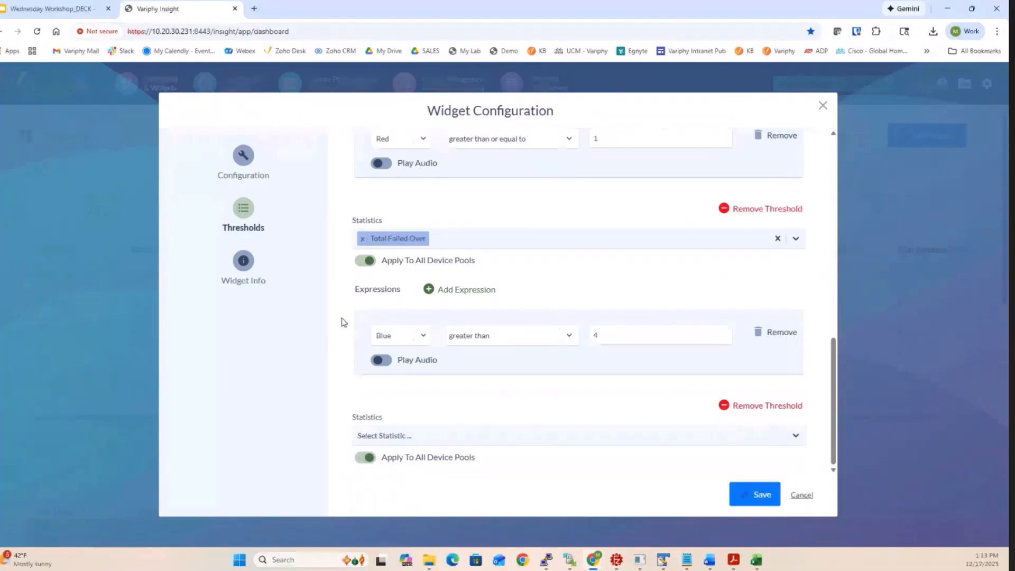
pyautogui.click(743, 408)
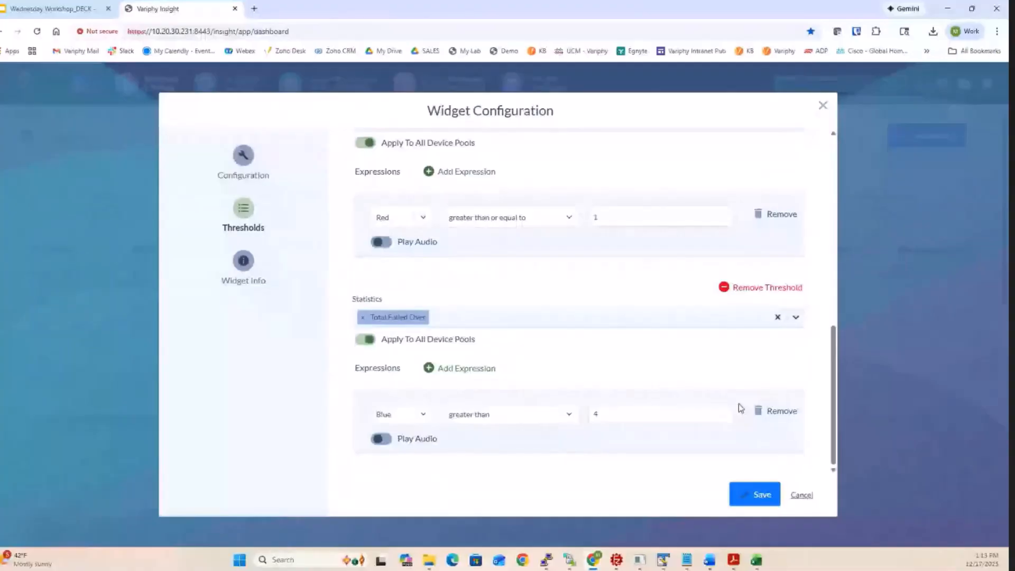
# - Check the edited Total Rejected threshold and save the widget configuration
pyautogui.scroll(1, 443, 181)
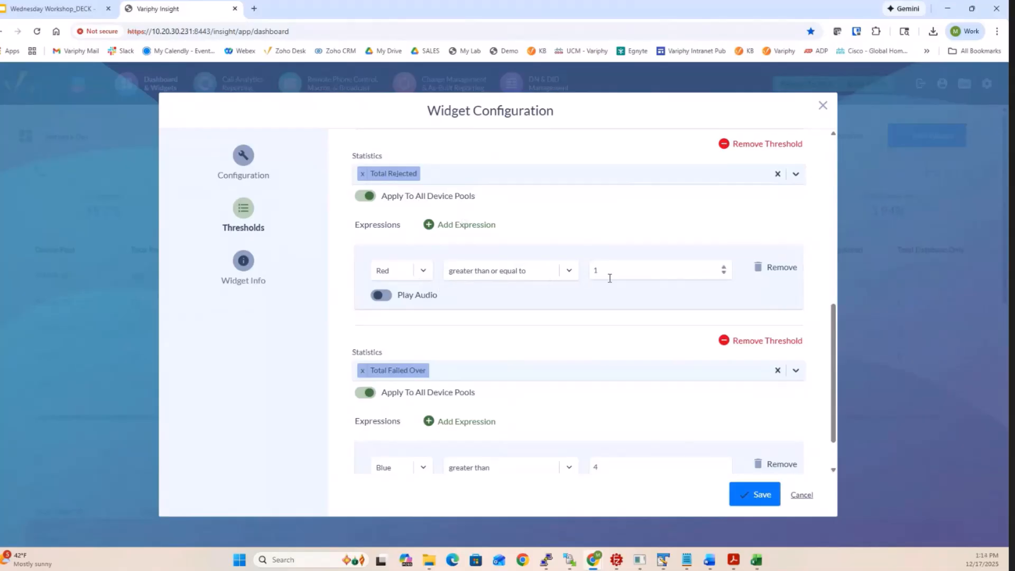
pyautogui.click(763, 497)
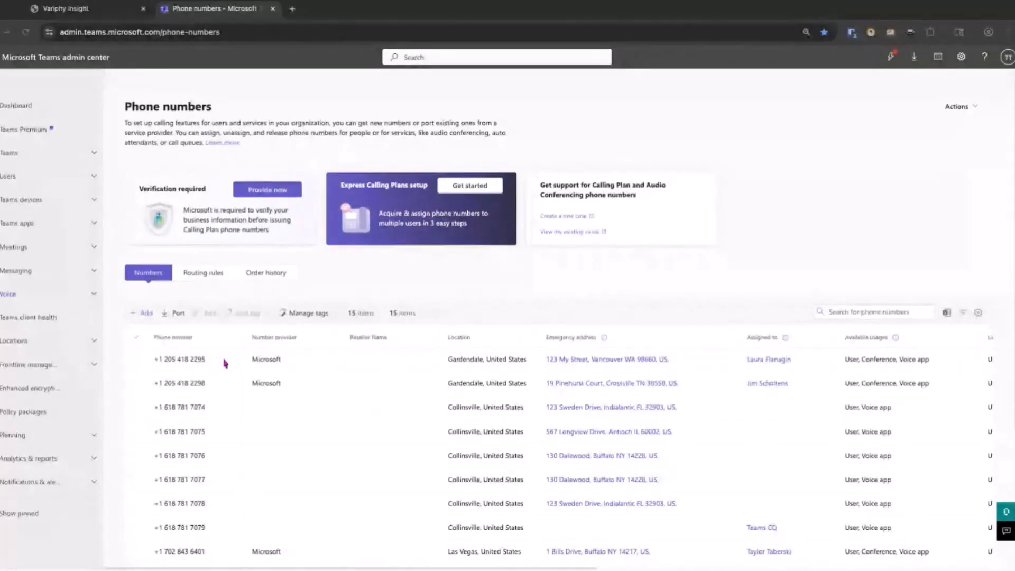
# - Examine the phone numbers, locations and user assignments listed in the Microsoft Teams admin center
pyautogui.scroll(-1, 229, 364)
pyautogui.scroll(-1, 228, 363)
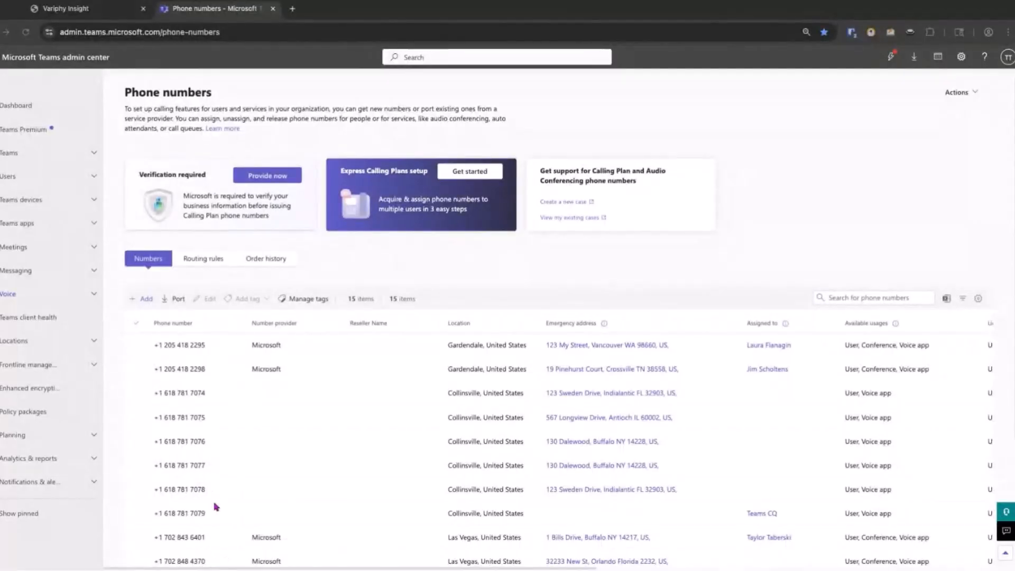
pyautogui.scroll(1, 214, 509)
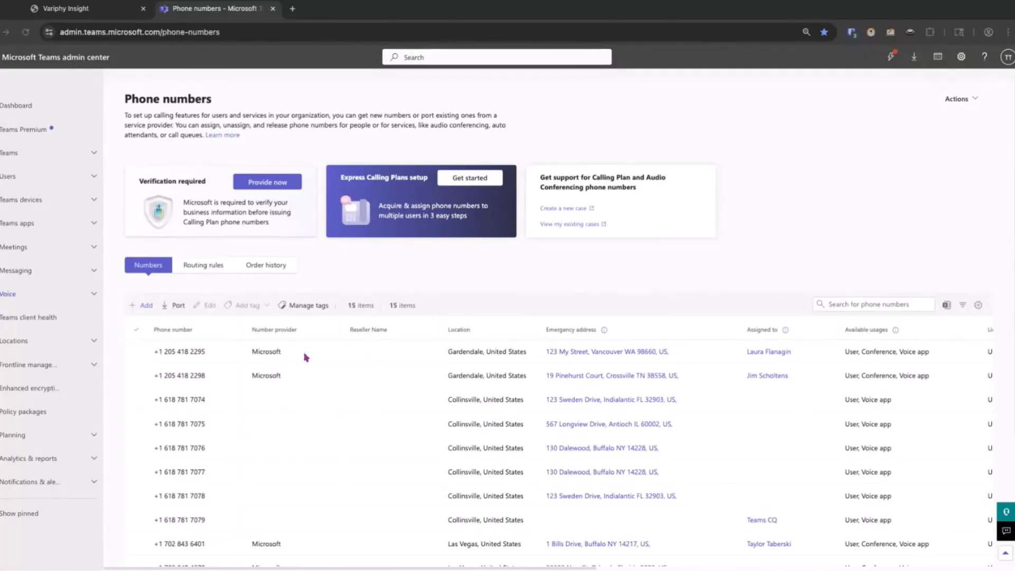
# - Switch to Variphy Insight's DID Management, search the Available numbers for XX and examine the results with their DID blocks
pyautogui.click(83, 9)
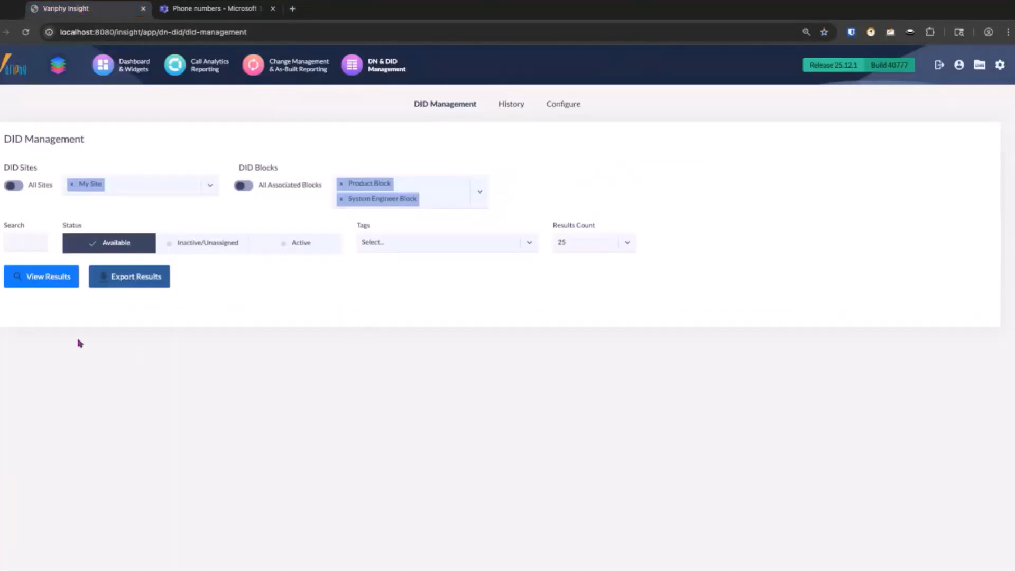
pyautogui.click(18, 242)
pyautogui.write('XX')
pyautogui.click(39, 283)
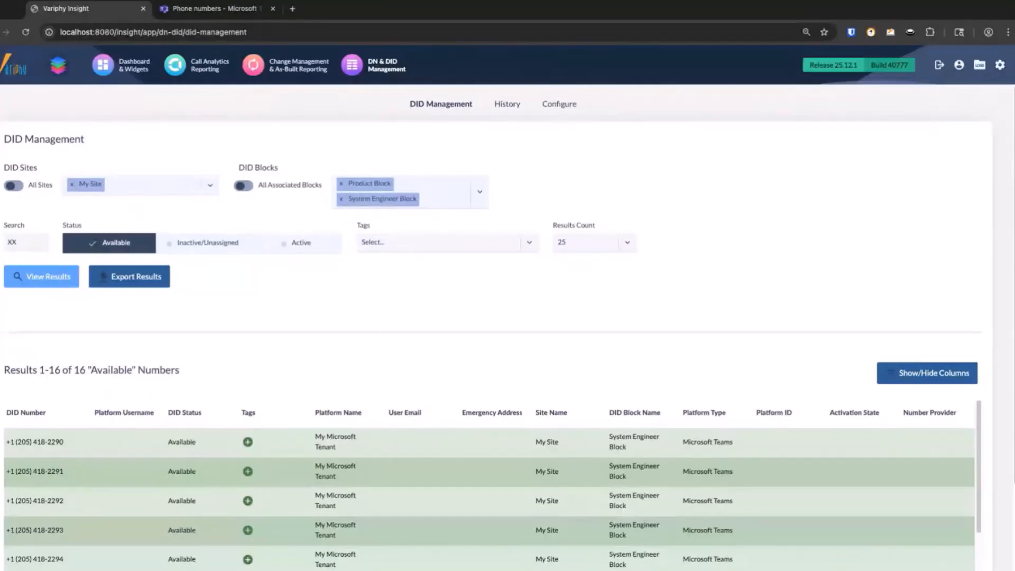
pyautogui.scroll(-1, 444, 393)
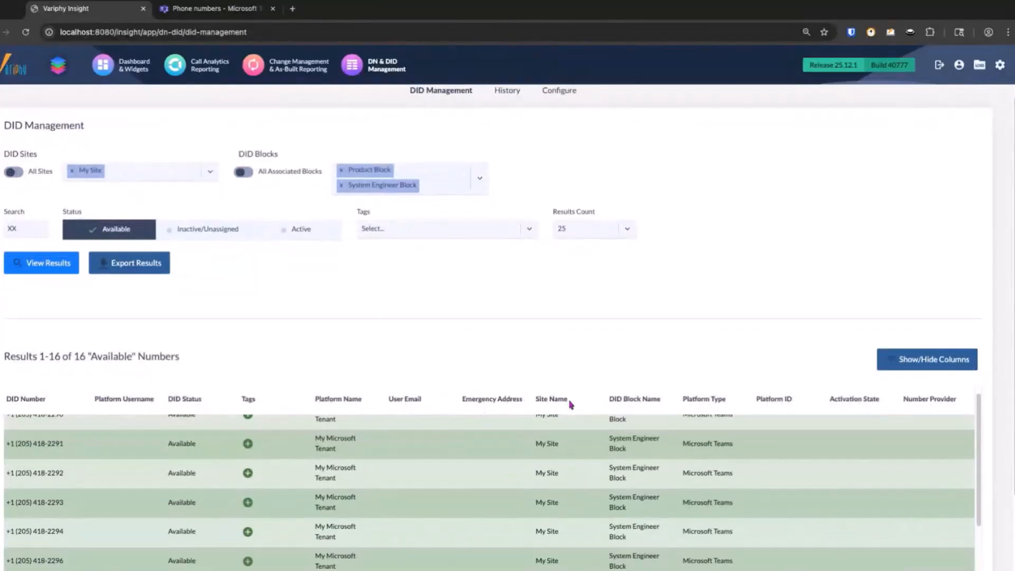
pyautogui.scroll(-2, 648, 403)
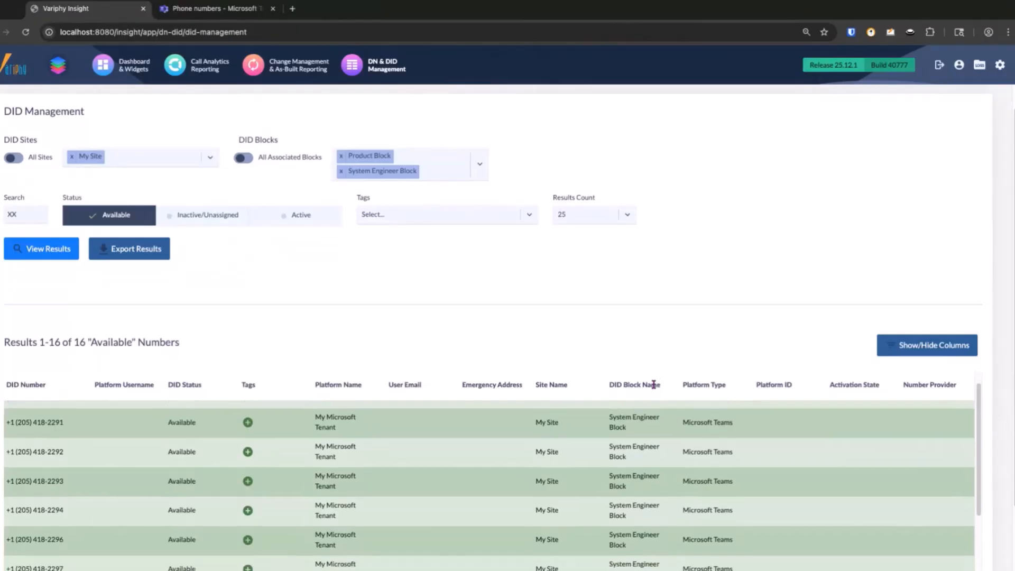
pyautogui.scroll(-3, 640, 446)
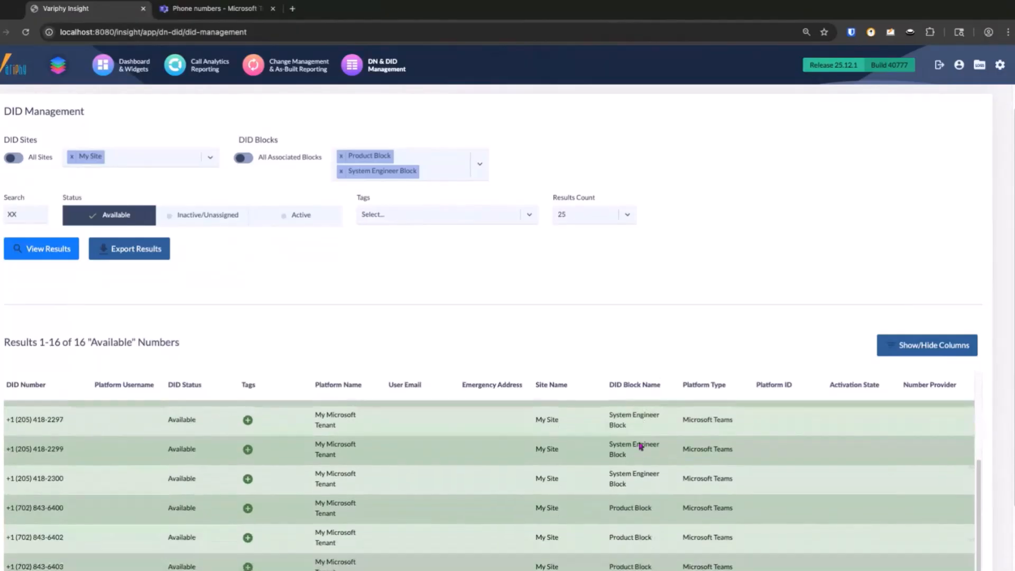
pyautogui.scroll(5, 571, 424)
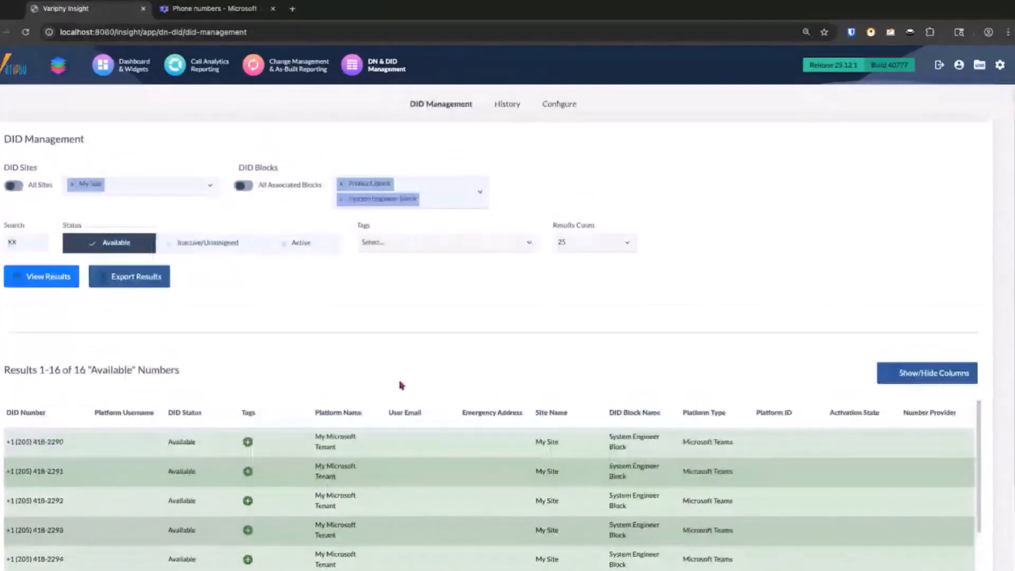
# - Filter the DID results to Active status only and examine the assigned users and number details
pyautogui.click(302, 245)
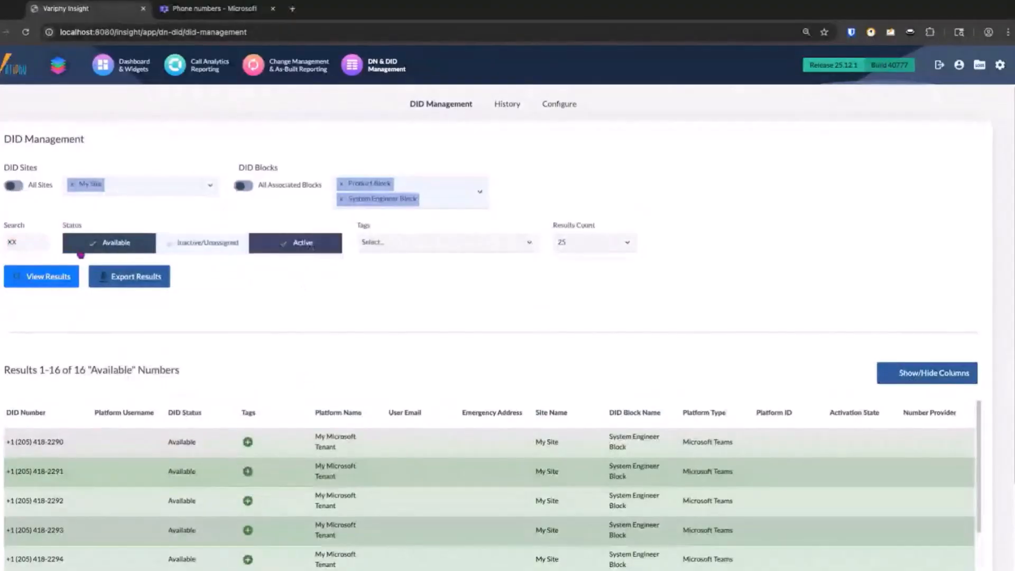
pyautogui.click(45, 277)
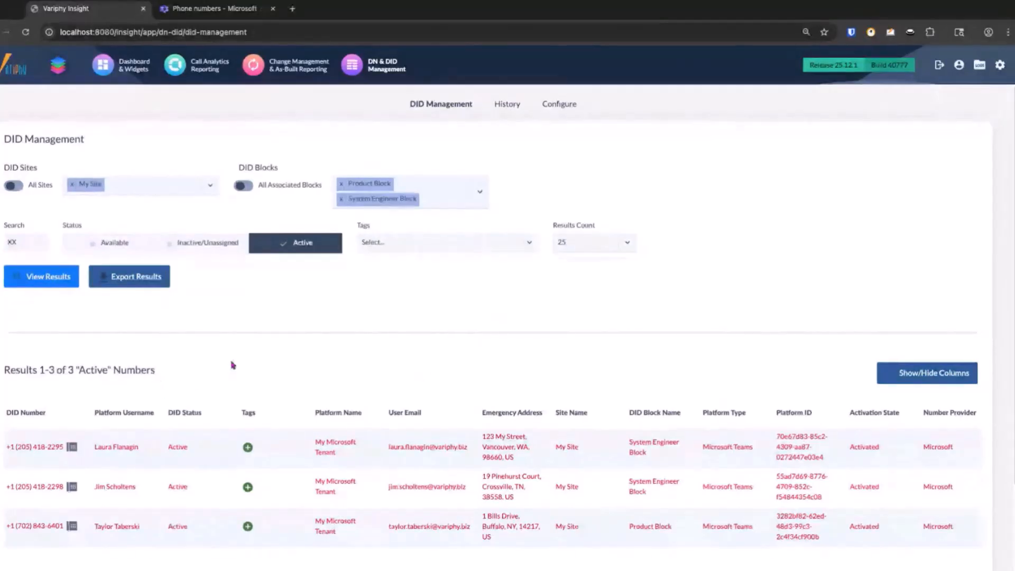
pyautogui.scroll(-1, 235, 364)
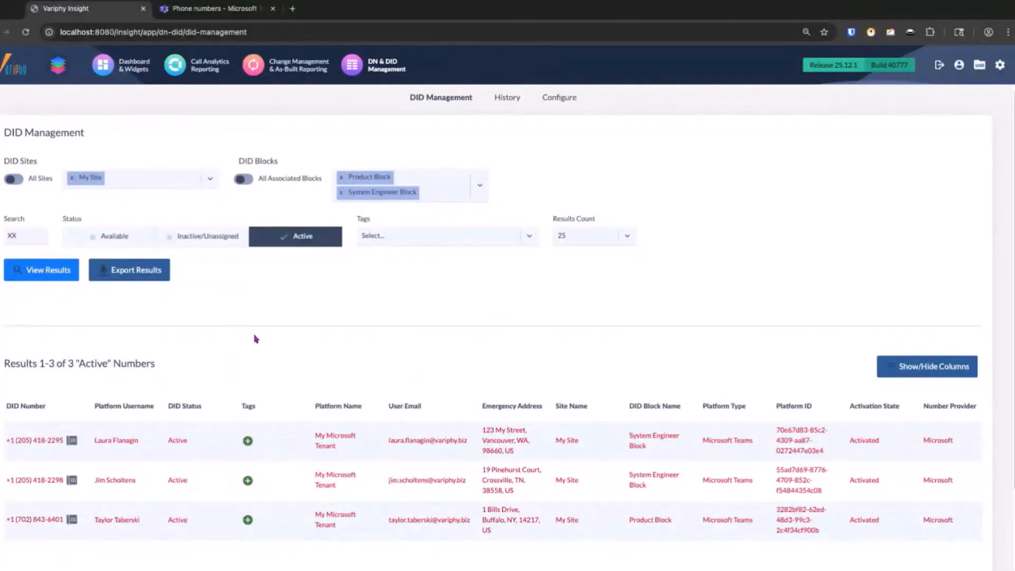
pyautogui.scroll(-1, 235, 364)
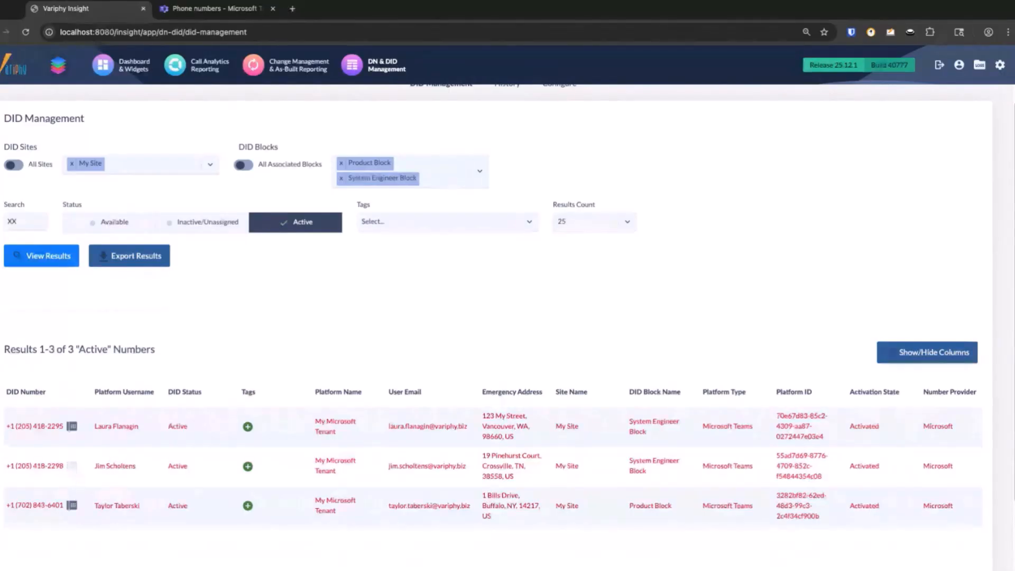
# - Unassign the second System Engineer Block number by setting its Microsoft Teams user to None, add an unassignment note and save
pyautogui.click(73, 470)
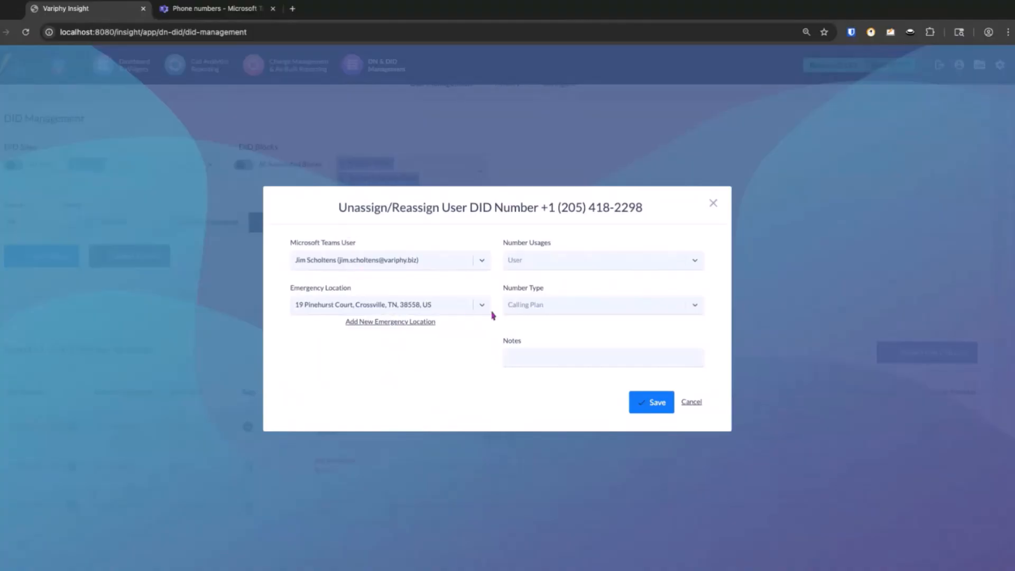
pyautogui.click(482, 264)
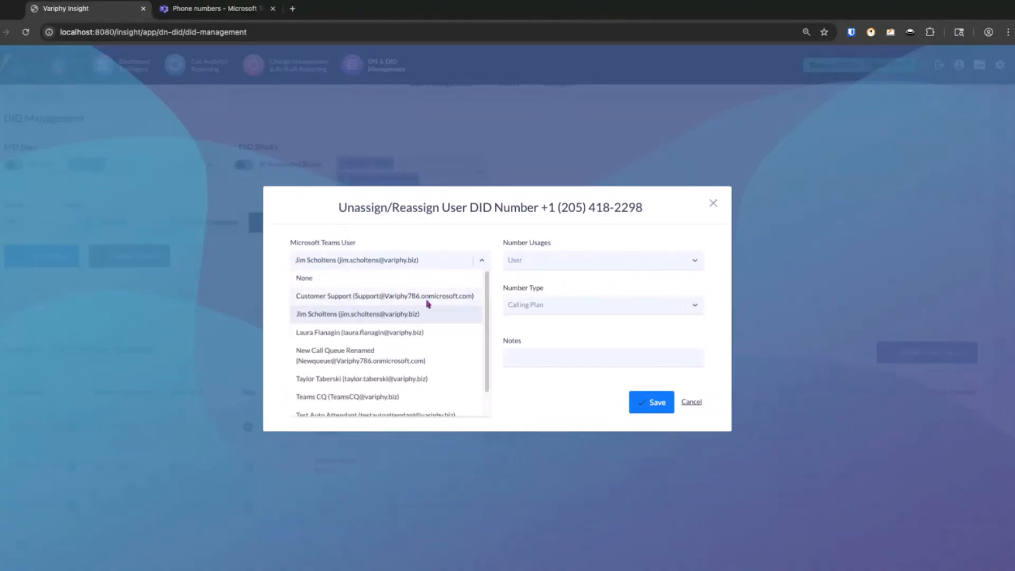
pyautogui.click(351, 282)
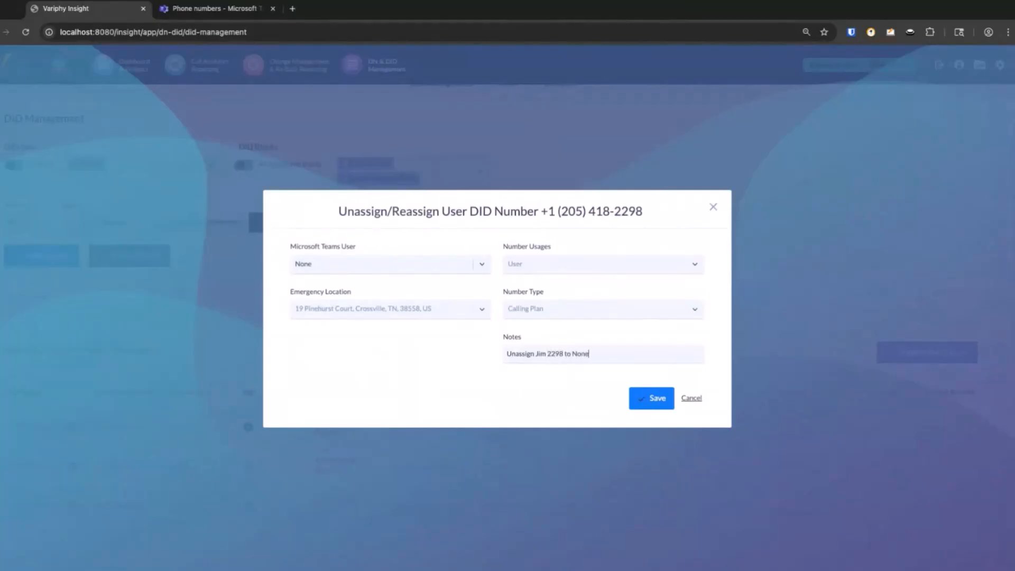
pyautogui.click(656, 409)
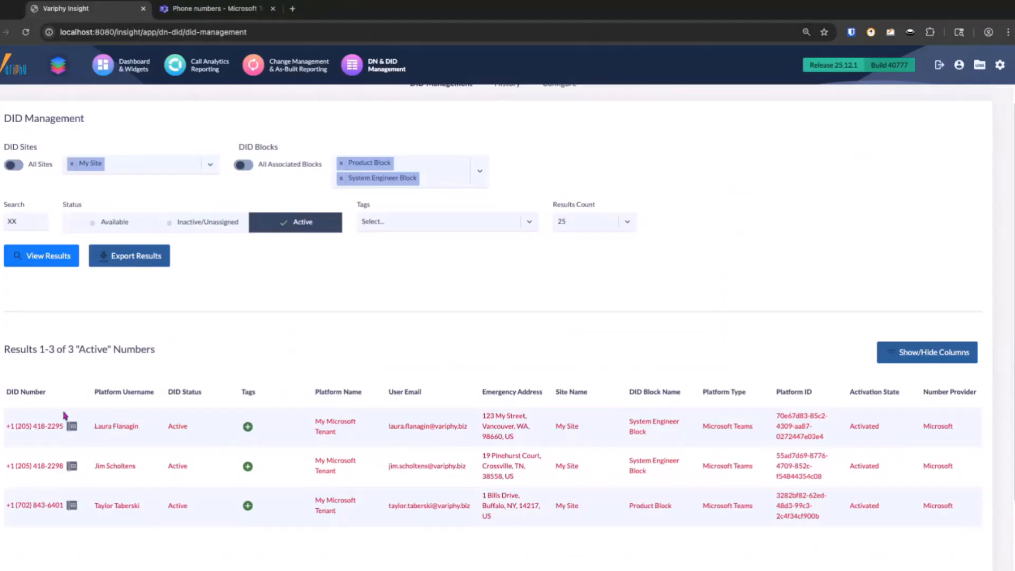
# - Open the Product Block number's Unassign/Reassign settings and set its Microsoft Teams user to None
pyautogui.click(73, 510)
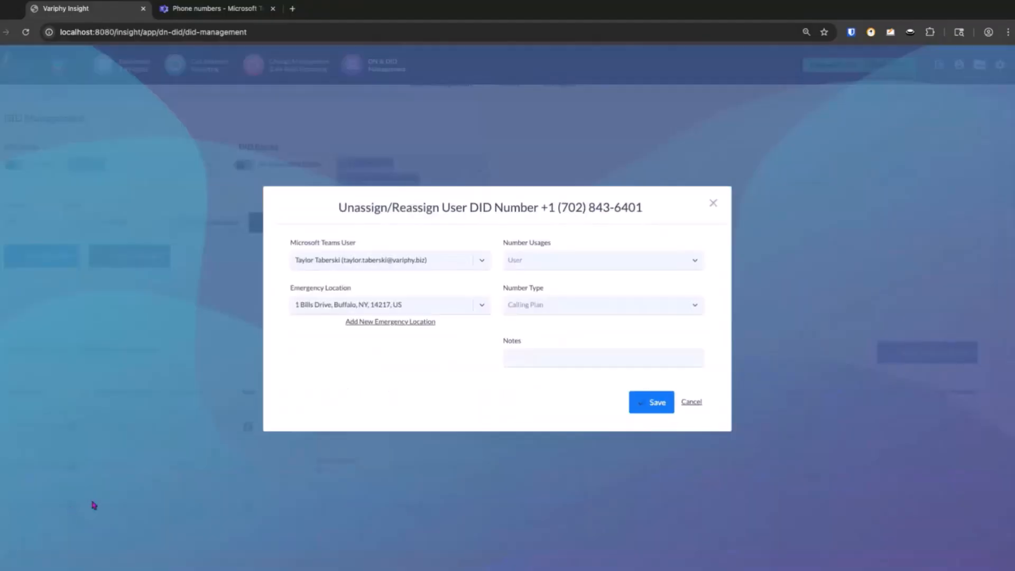
pyautogui.click(404, 267)
pyautogui.click(395, 281)
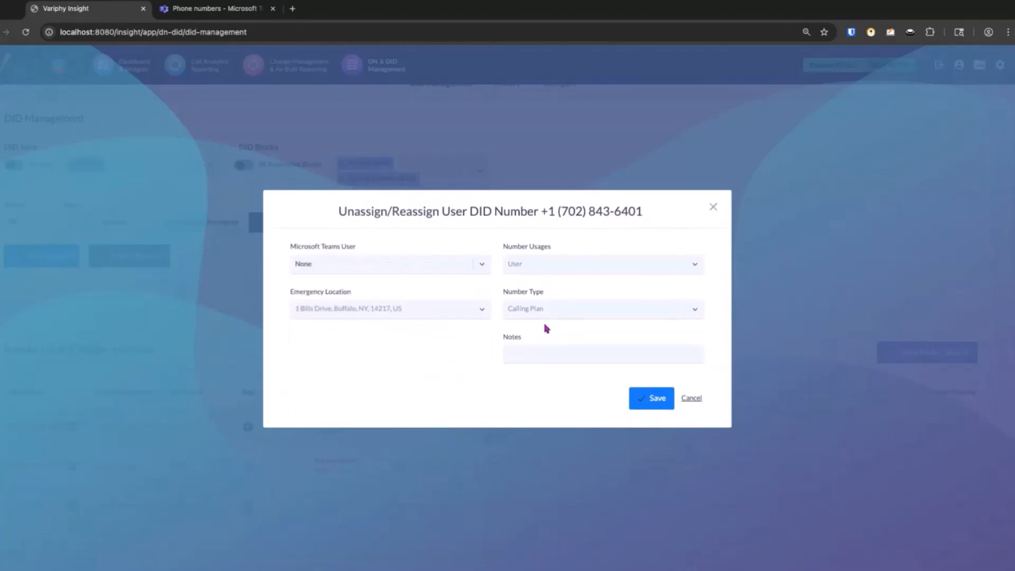
# - Add a note recording the user's unassignment from the Product Block number to None, and save the change
pyautogui.click(549, 357)
pyautogui.write('Unassign Jim 2298 to None')
pyautogui.click(547, 353)
pyautogui.press('BackSpace')
pyautogui.press('BackSpace')
pyautogui.press('BackSpace')
pyautogui.write('Taylor')
pyautogui.press('BackSpace')
pyautogui.press('BackSpace')
pyautogui.press('BackSpace')
pyautogui.press('BackSpace')
pyautogui.write('6401')
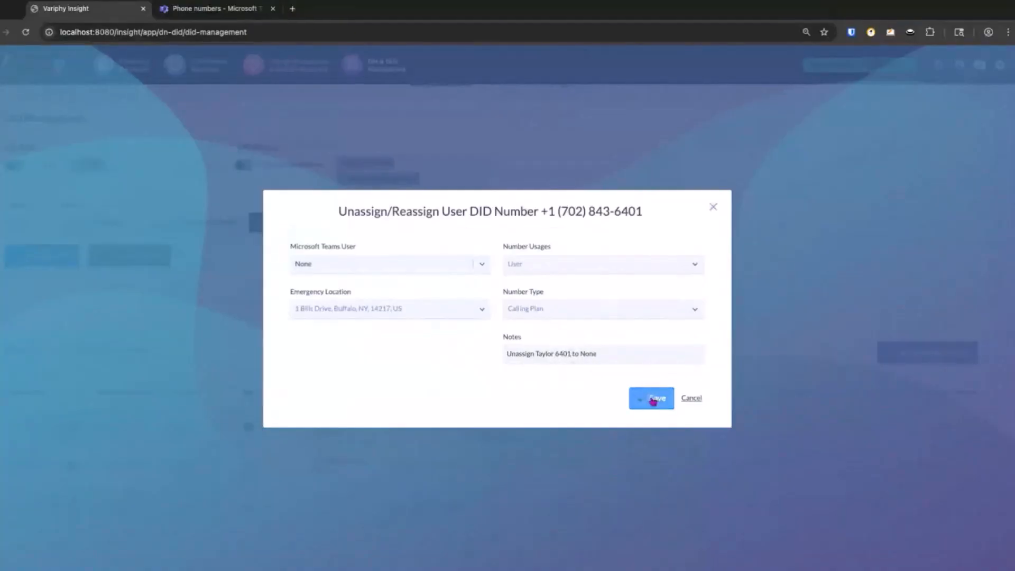
pyautogui.click(655, 398)
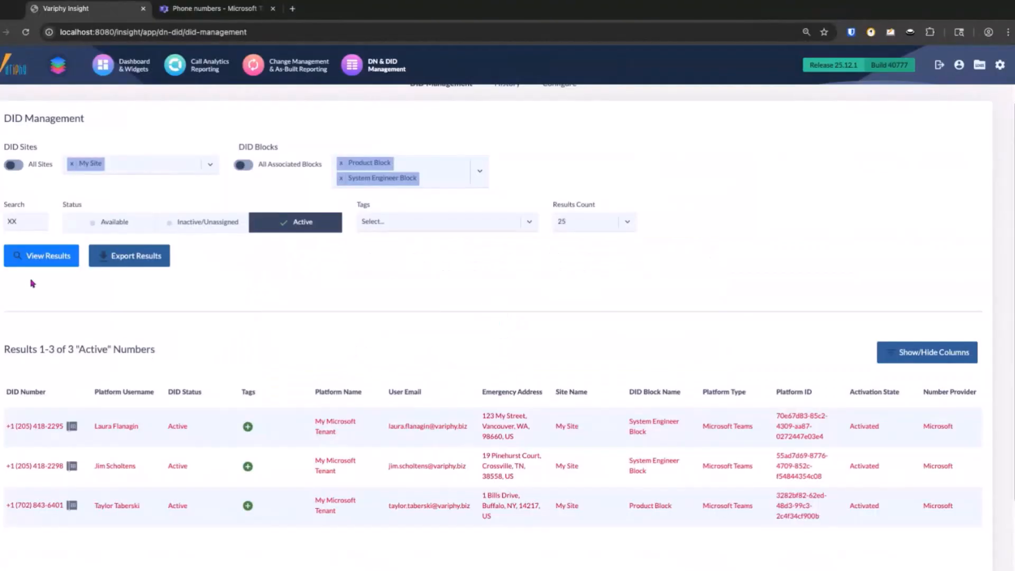
# - Refresh the Active DID results, switch the status filter to Inactive/Unassigned and examine the numbers listed
pyautogui.click(36, 262)
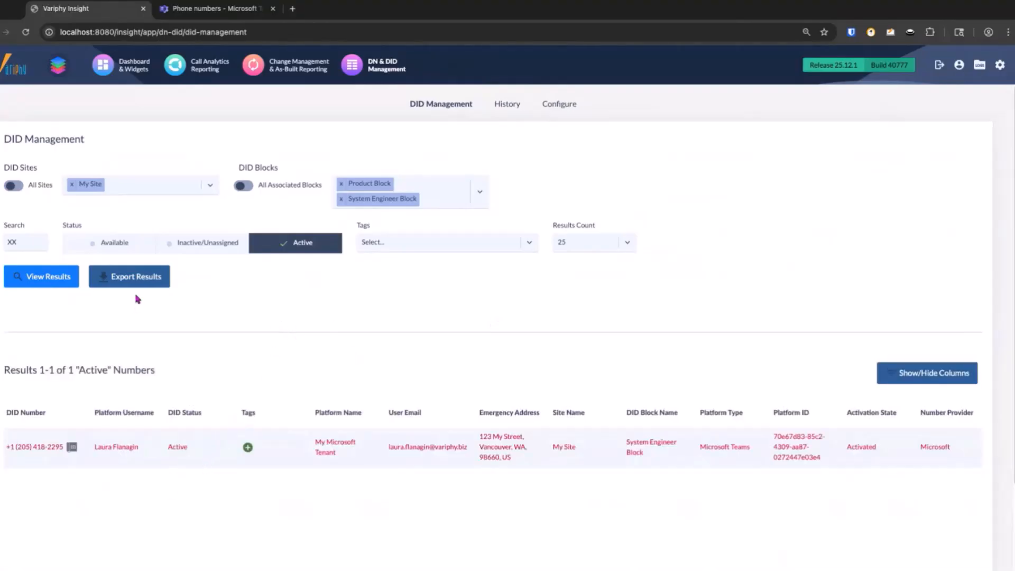
pyautogui.click(232, 252)
pyautogui.click(281, 249)
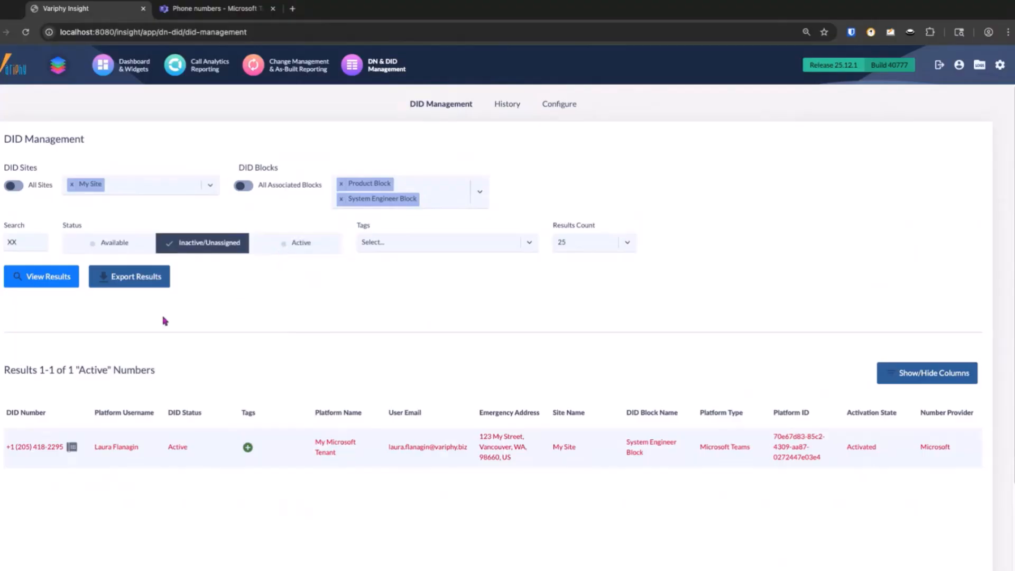
pyautogui.click(50, 286)
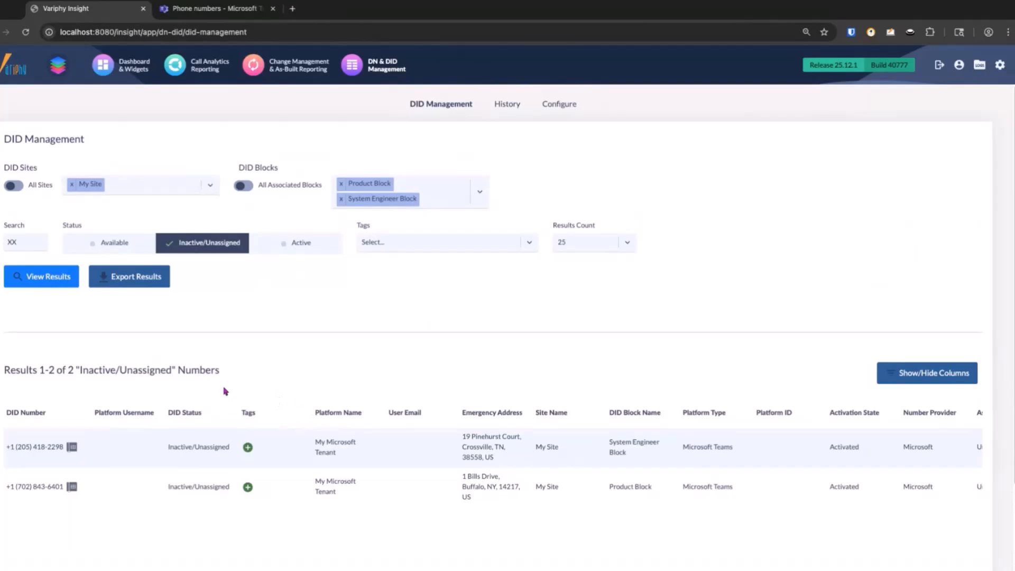
pyautogui.scroll(-1, 220, 373)
pyautogui.scroll(-1, 220, 372)
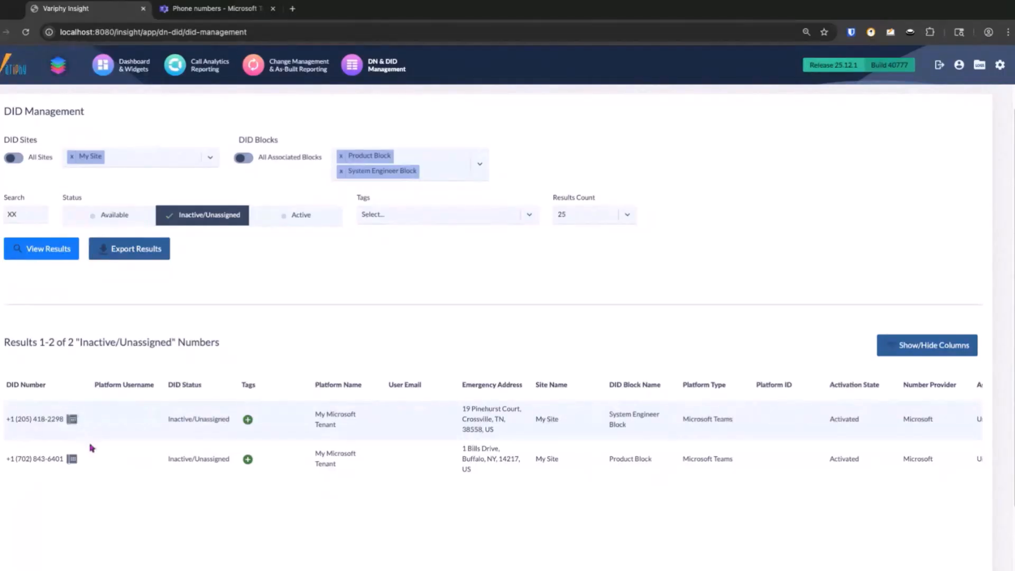
# - Assign the System Engineer Block number to the Product Block number's former Microsoft Teams user and enter a note describing the assignment
pyautogui.click(71, 419)
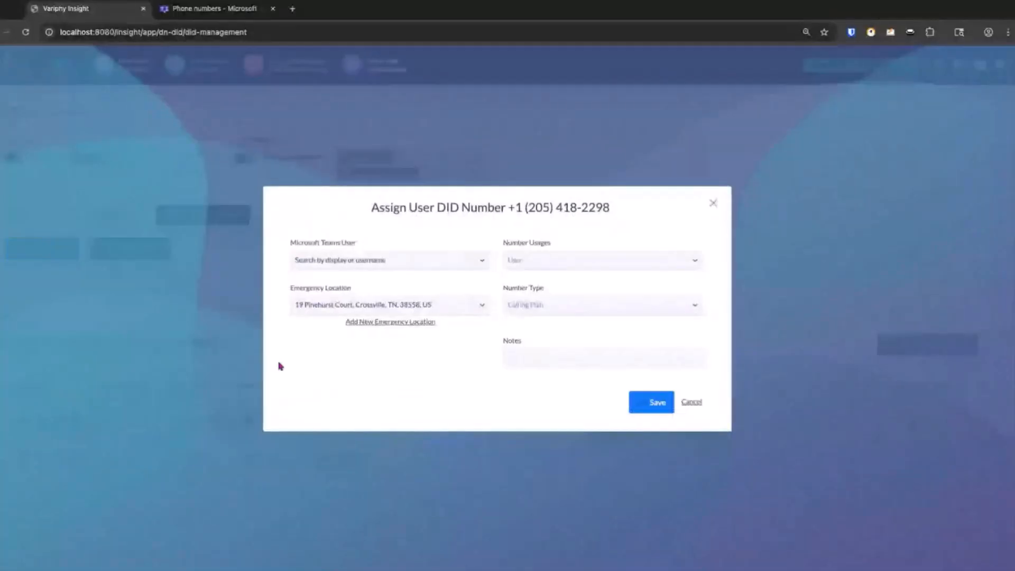
pyautogui.click(356, 266)
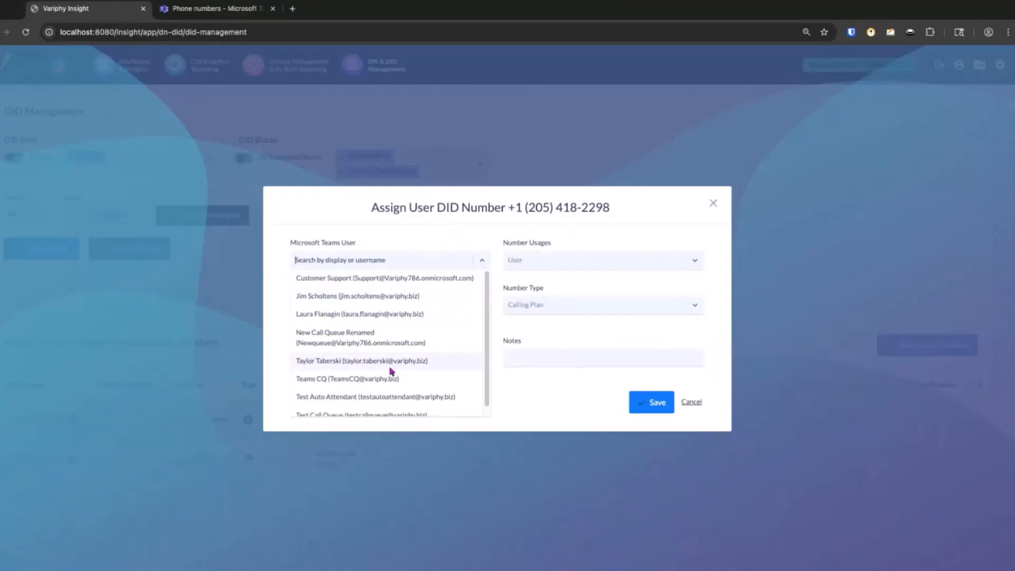
pyautogui.scroll(-1, 356, 299)
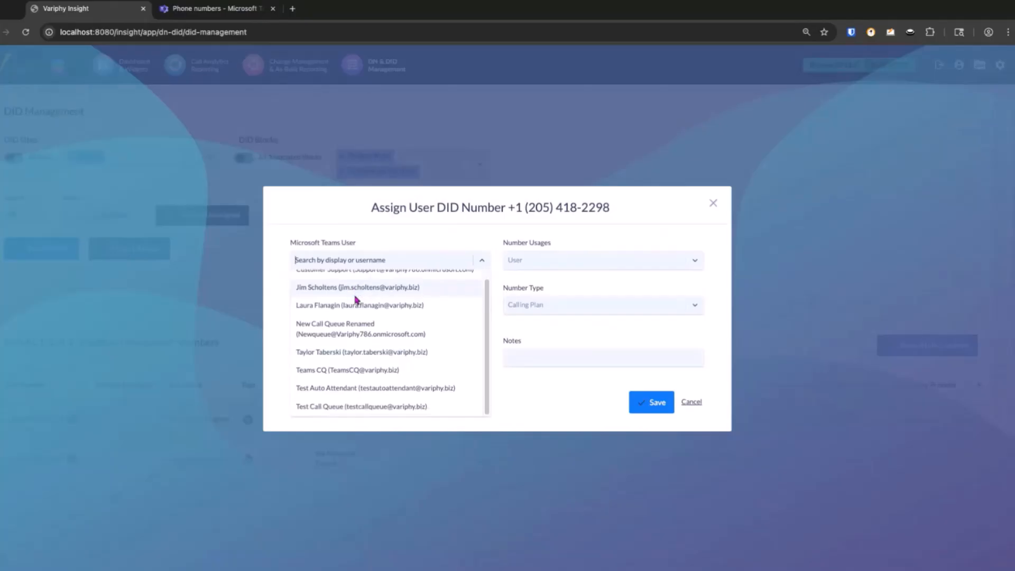
pyautogui.scroll(1, 342, 309)
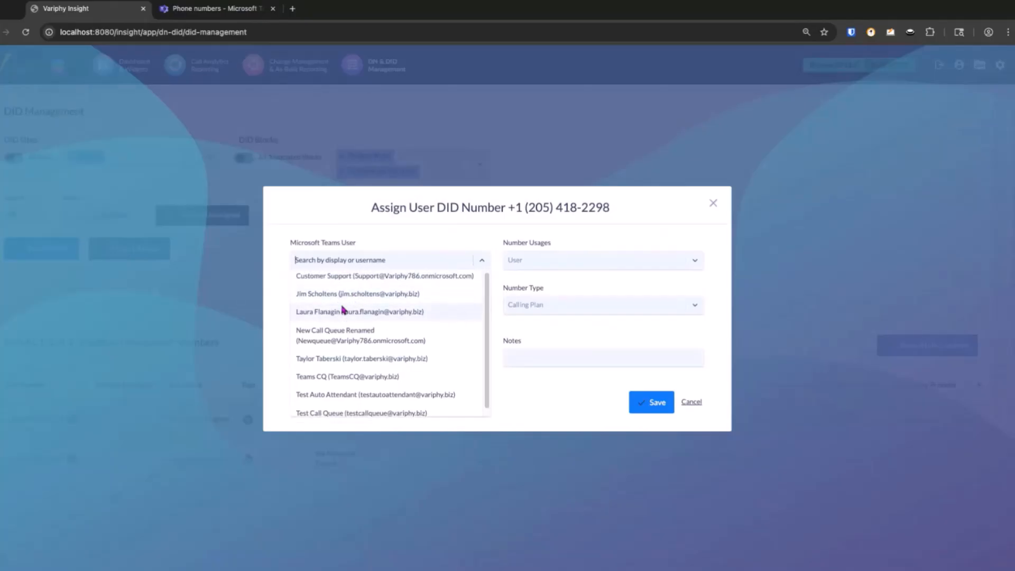
pyautogui.scroll(1, 390, 365)
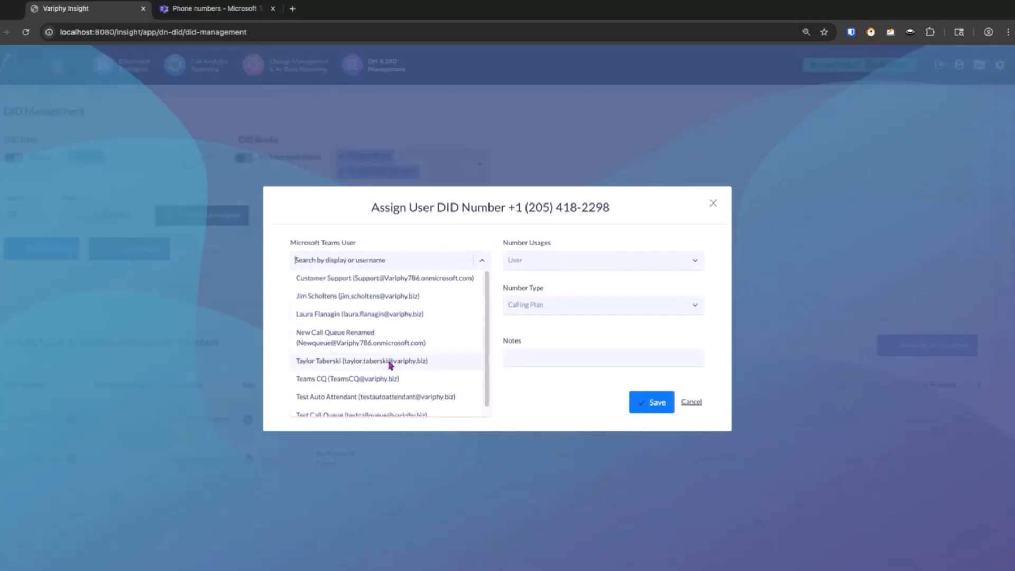
pyautogui.click(363, 362)
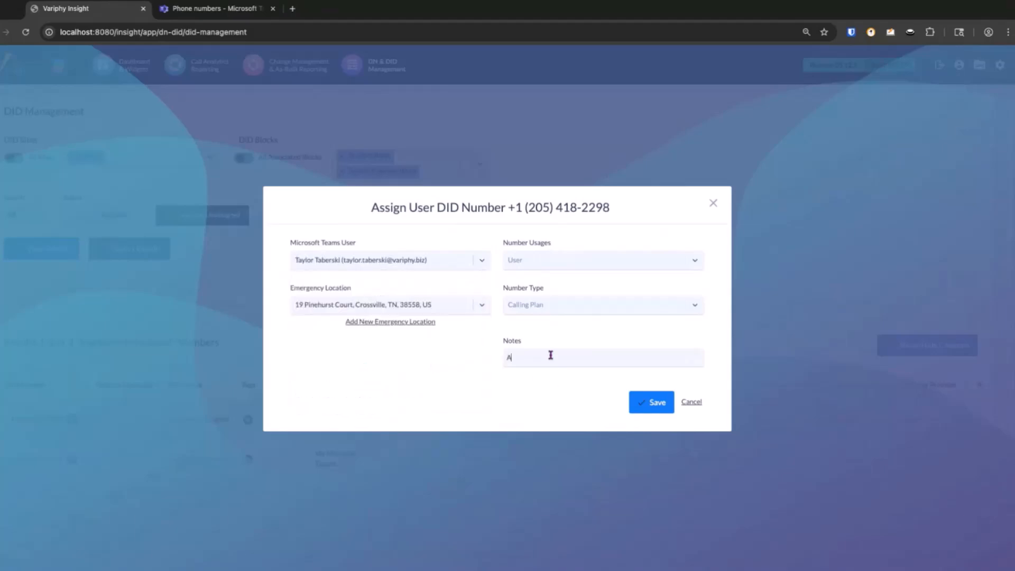
pyautogui.click(550, 355)
pyautogui.write('Assigning Taylor to DID 2298')
# - Browse the available emergency locations, keep the preselected one and save the number assignment
pyautogui.click(482, 310)
pyautogui.scroll(-3, 402, 329)
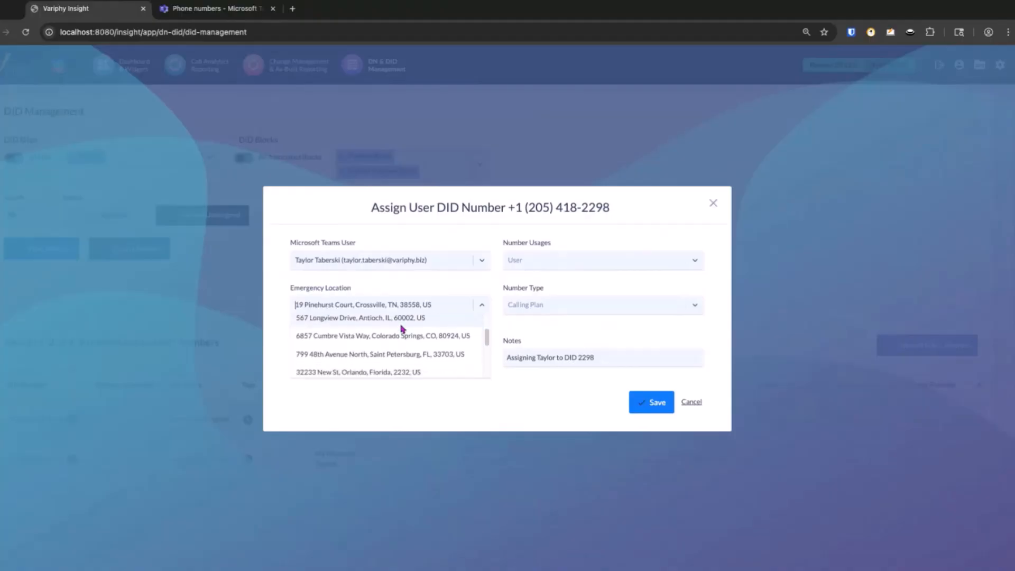
pyautogui.scroll(-1, 402, 328)
pyautogui.scroll(-2, 401, 331)
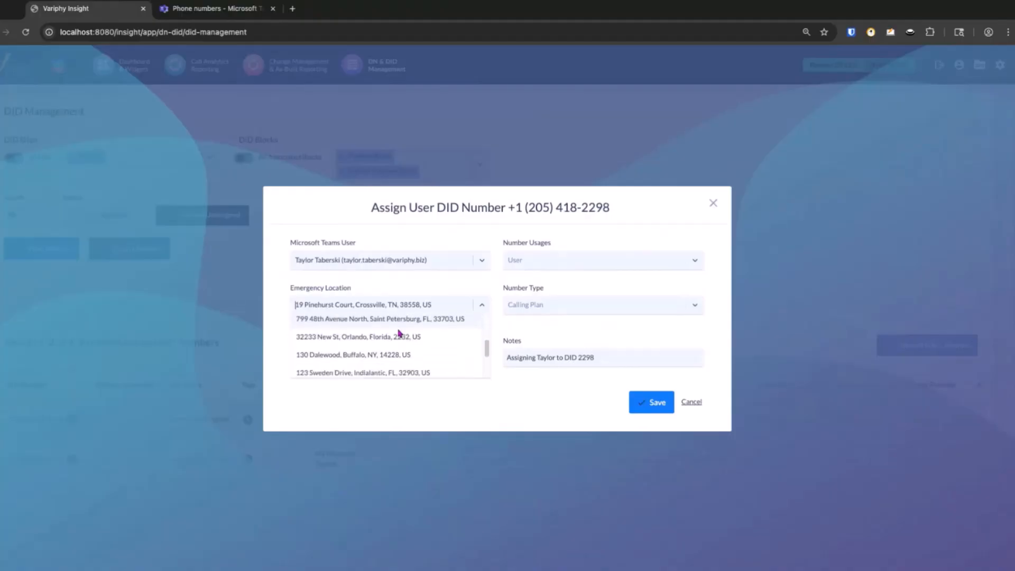
pyautogui.scroll(-2, 389, 338)
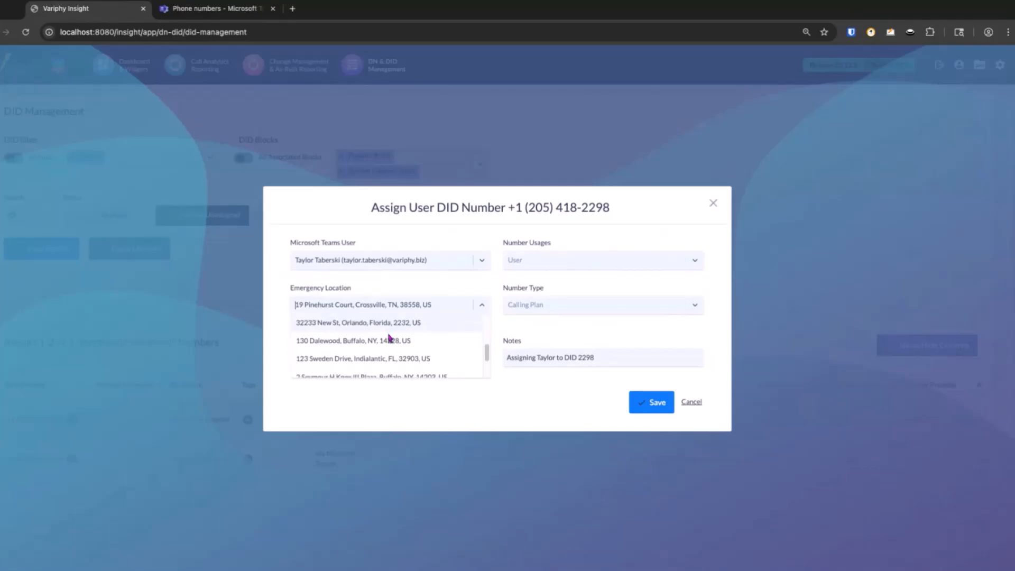
pyautogui.scroll(3, 389, 337)
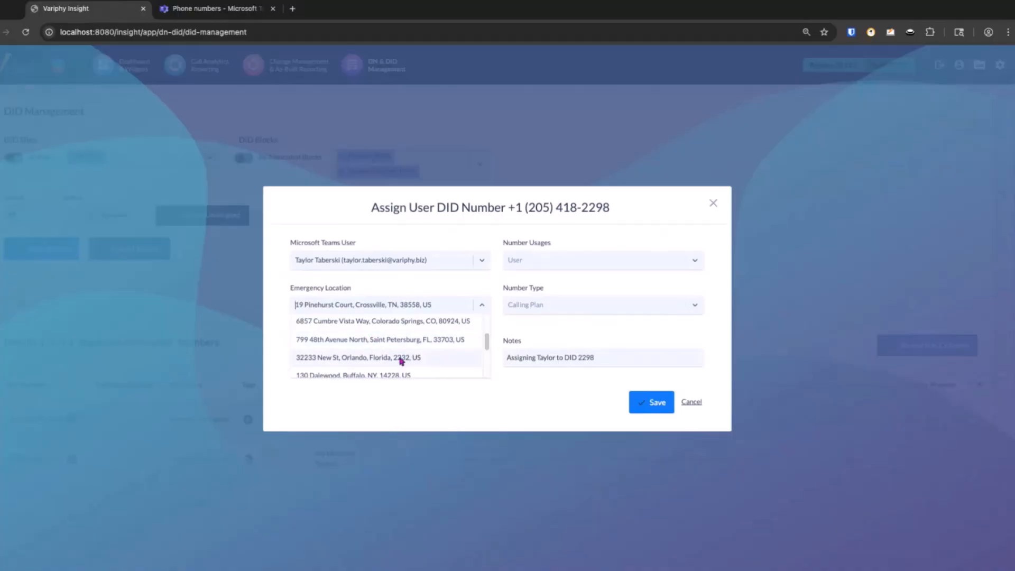
pyautogui.click(382, 410)
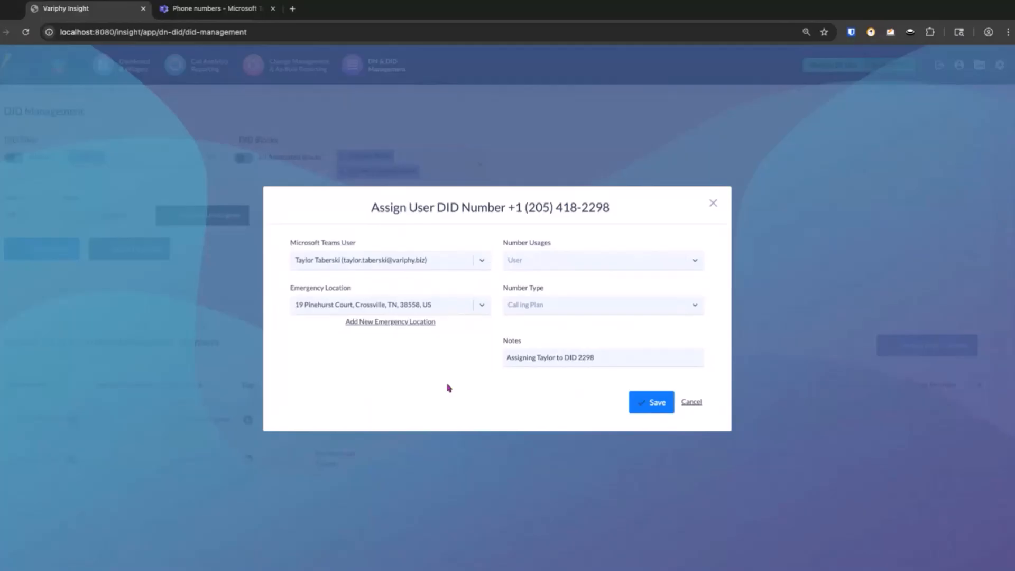
pyautogui.click(650, 405)
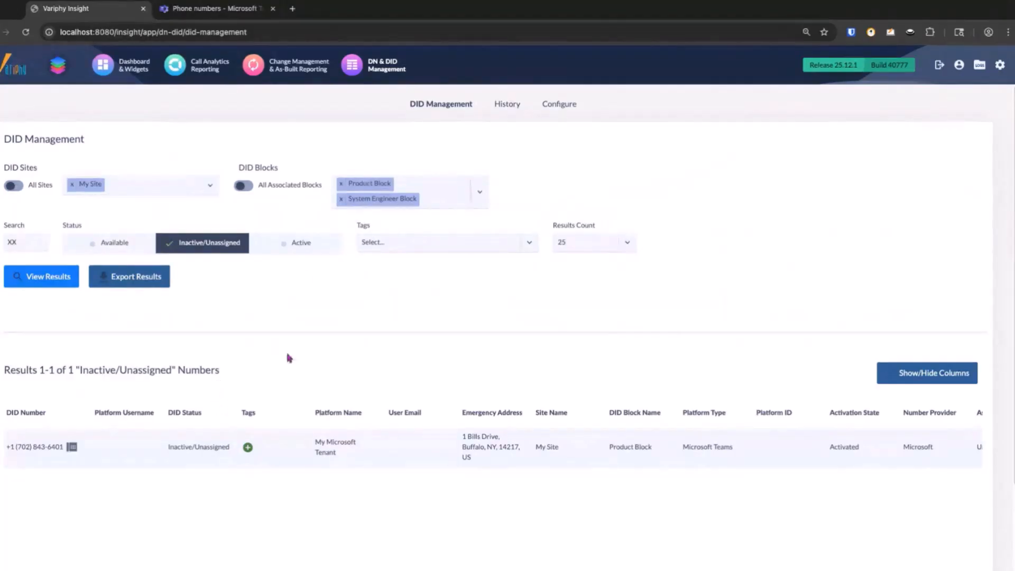
# - Filter the DID results to Active status and examine the users, emergency addresses and DID blocks
pyautogui.click(297, 254)
pyautogui.click(209, 253)
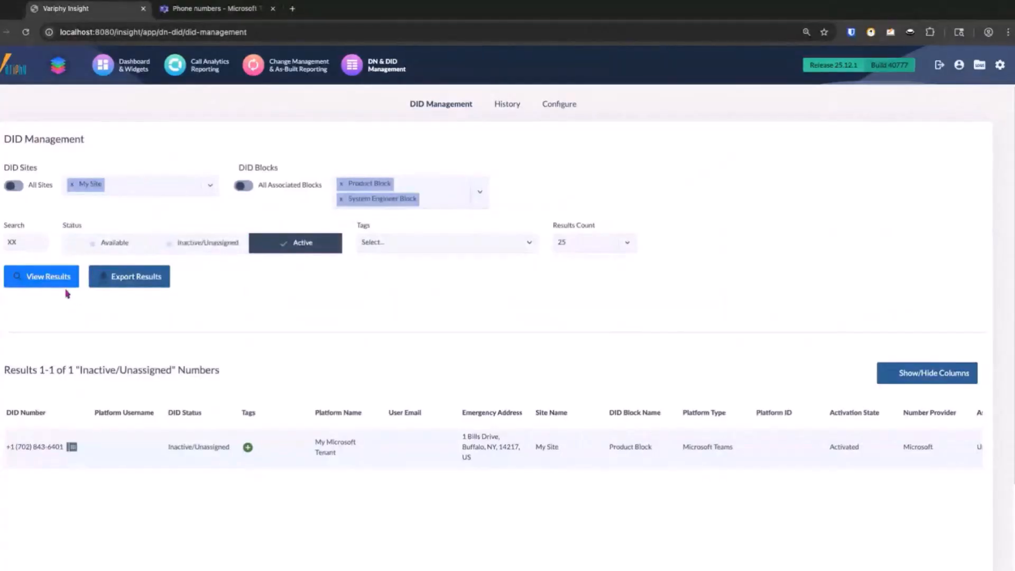
pyautogui.click(58, 286)
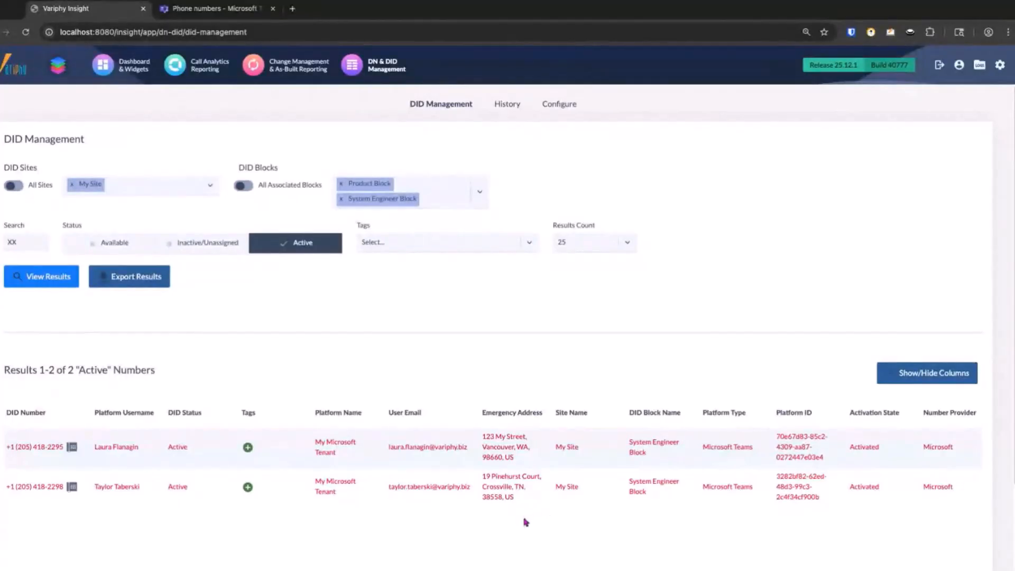
pyautogui.scroll(-1, 539, 494)
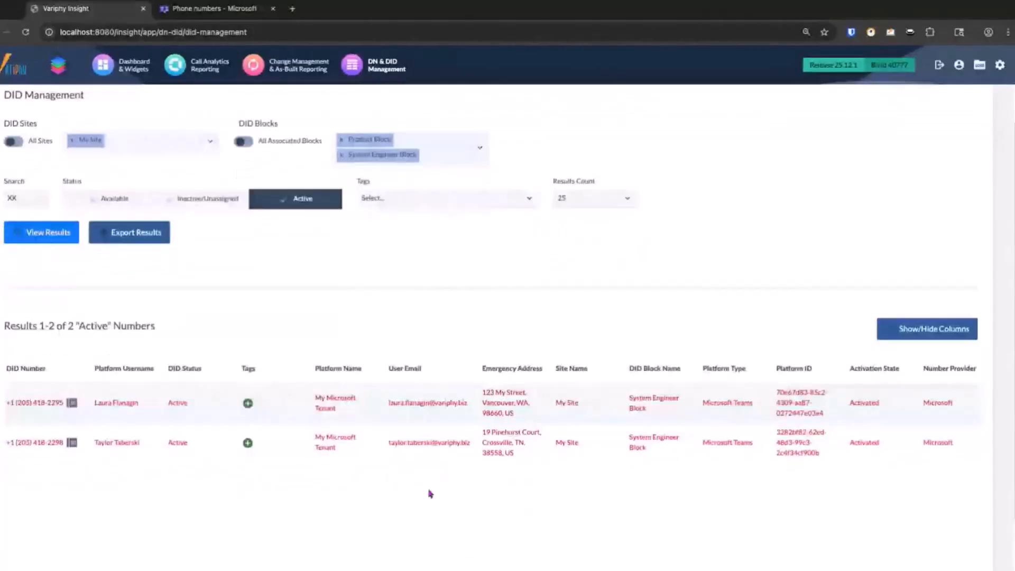
pyautogui.scroll(1, 430, 494)
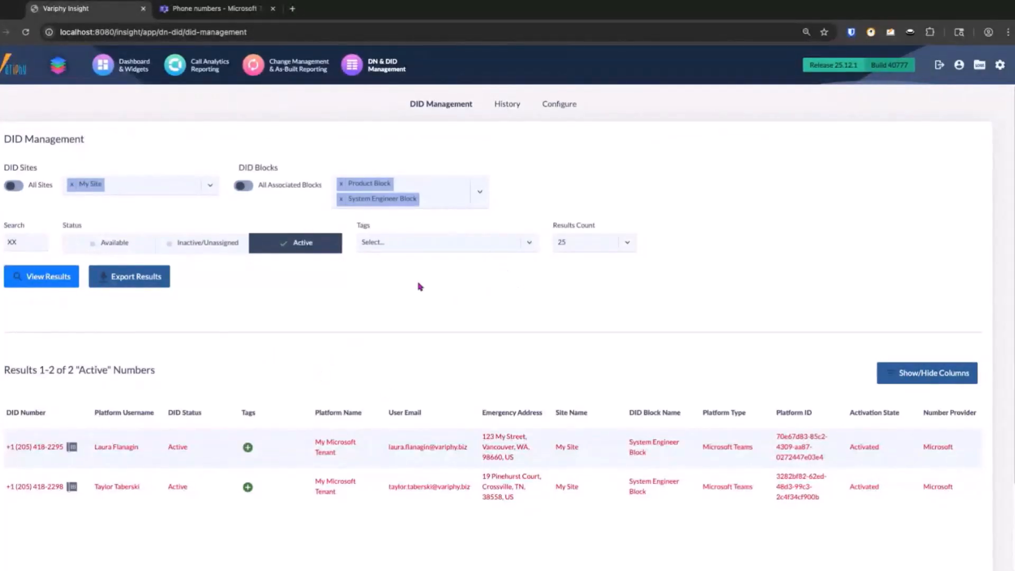
# - Show your own current-day DID history for the Assign, Unassign and Reassign actions
pyautogui.click(510, 109)
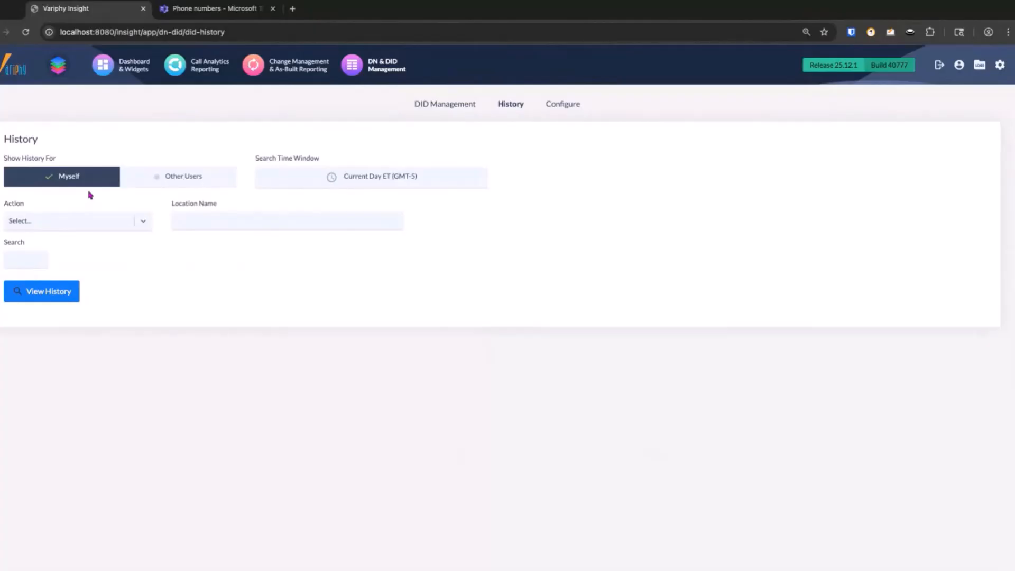
pyautogui.click(72, 228)
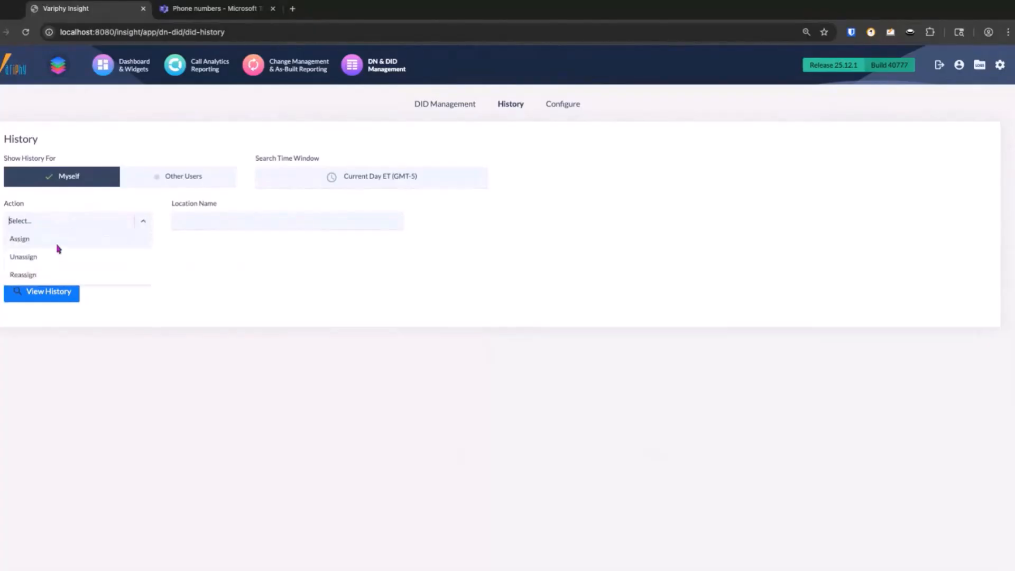
pyautogui.click(58, 240)
pyautogui.click(82, 228)
pyautogui.click(64, 244)
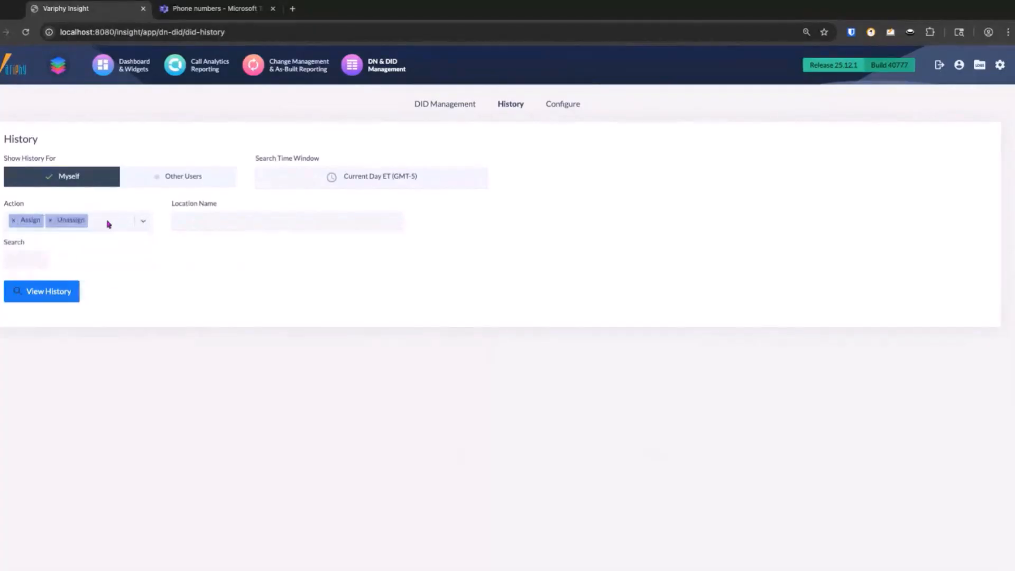
pyautogui.click(109, 224)
pyautogui.click(78, 245)
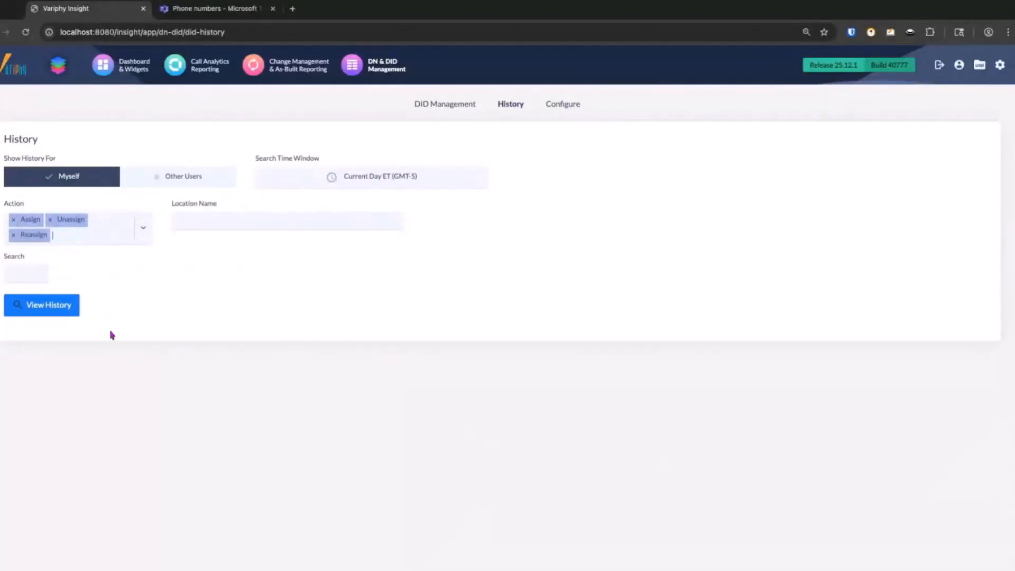
pyautogui.click(47, 313)
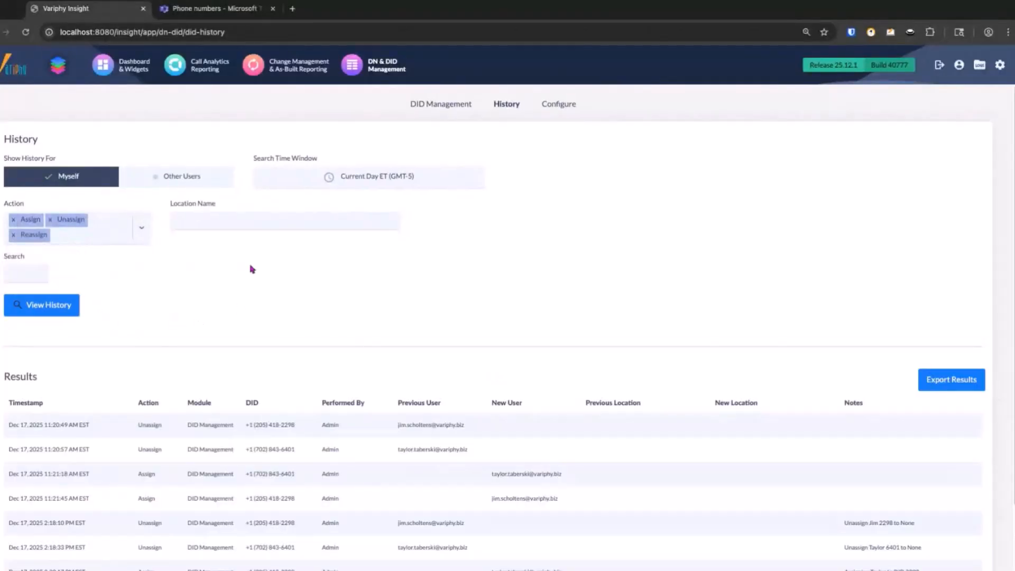
# - Examine the previous users, new users and notes in the DID history, and view the export document types without exporting
pyautogui.scroll(-2, 252, 269)
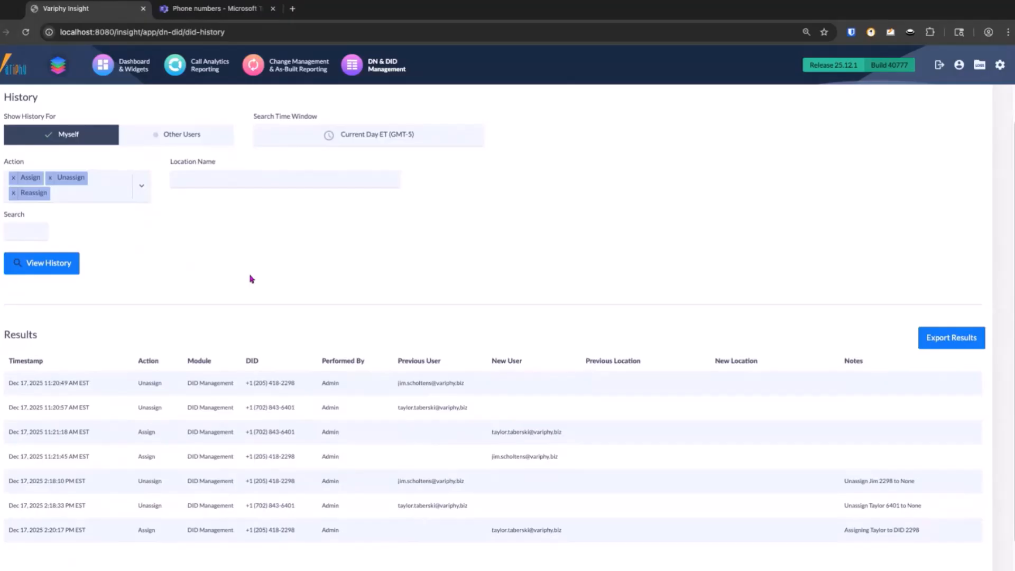
pyautogui.scroll(-1, 251, 279)
pyautogui.scroll(-1, 251, 280)
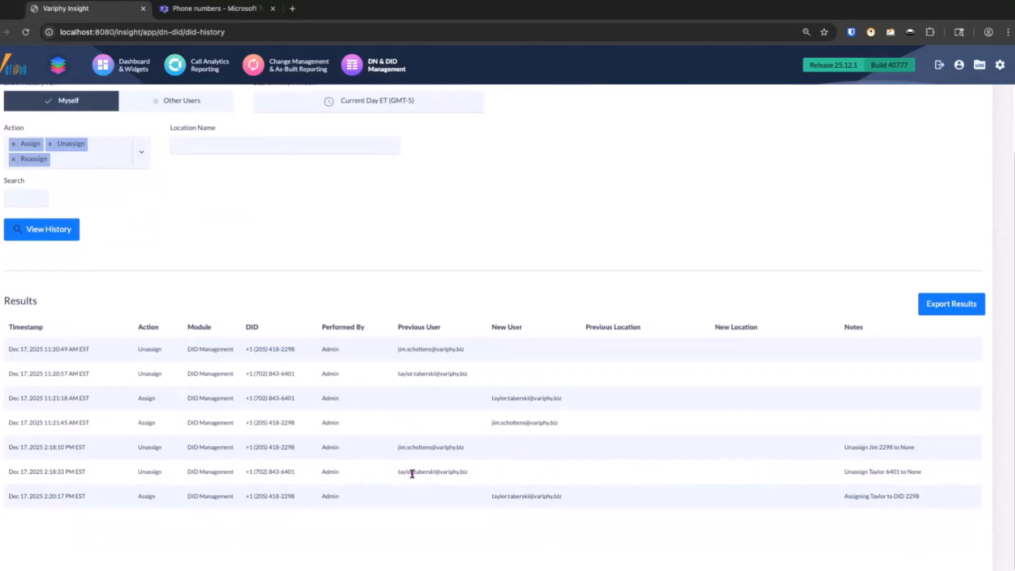
pyautogui.moveTo(404, 474); pyautogui.dragTo(448, 473)
pyautogui.click(498, 479)
pyautogui.moveTo(540, 502); pyautogui.dragTo(496, 497)
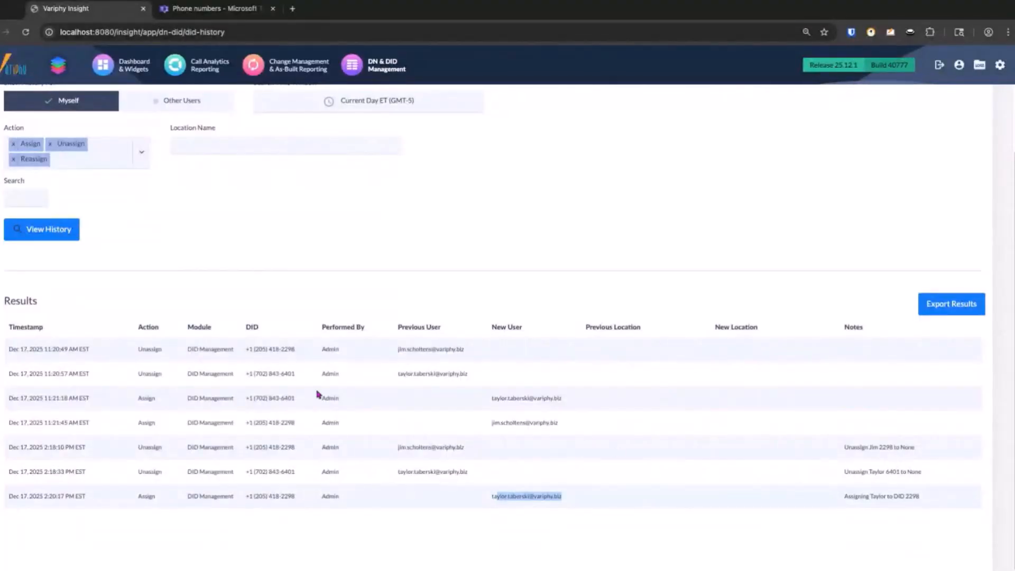
pyautogui.scroll(2, 319, 391)
pyautogui.scroll(-1, 320, 391)
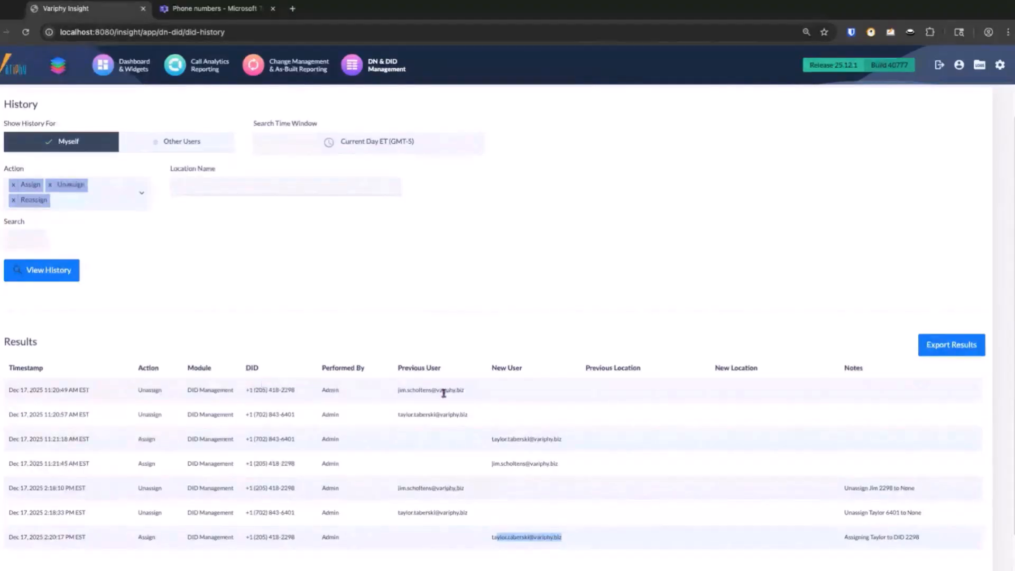
pyautogui.click(940, 351)
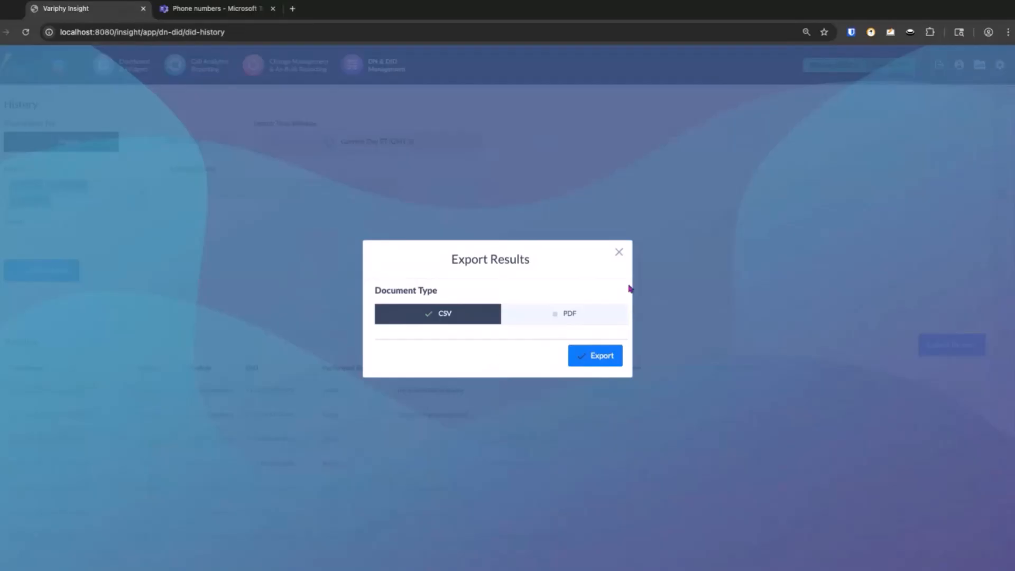
pyautogui.click(623, 256)
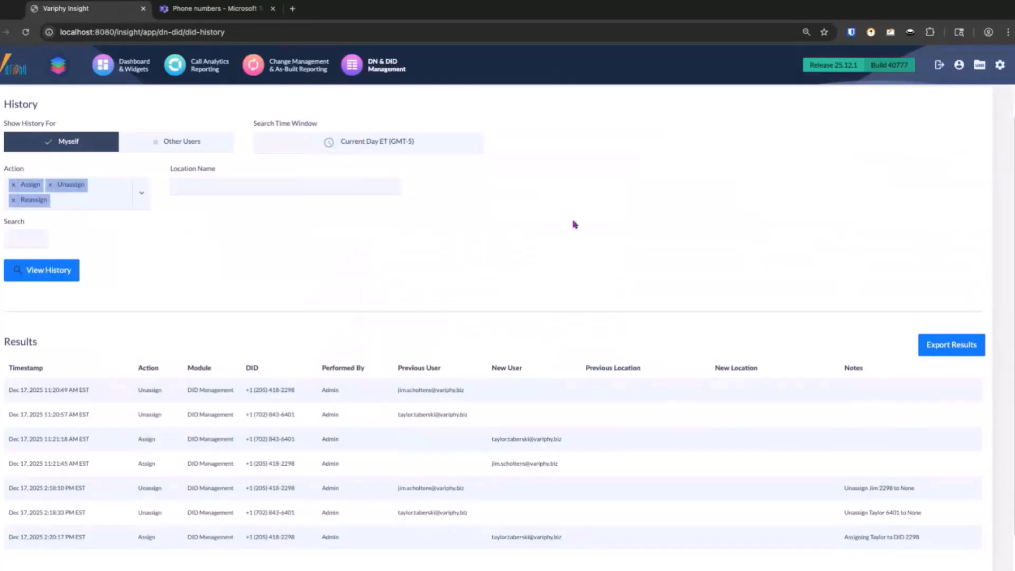